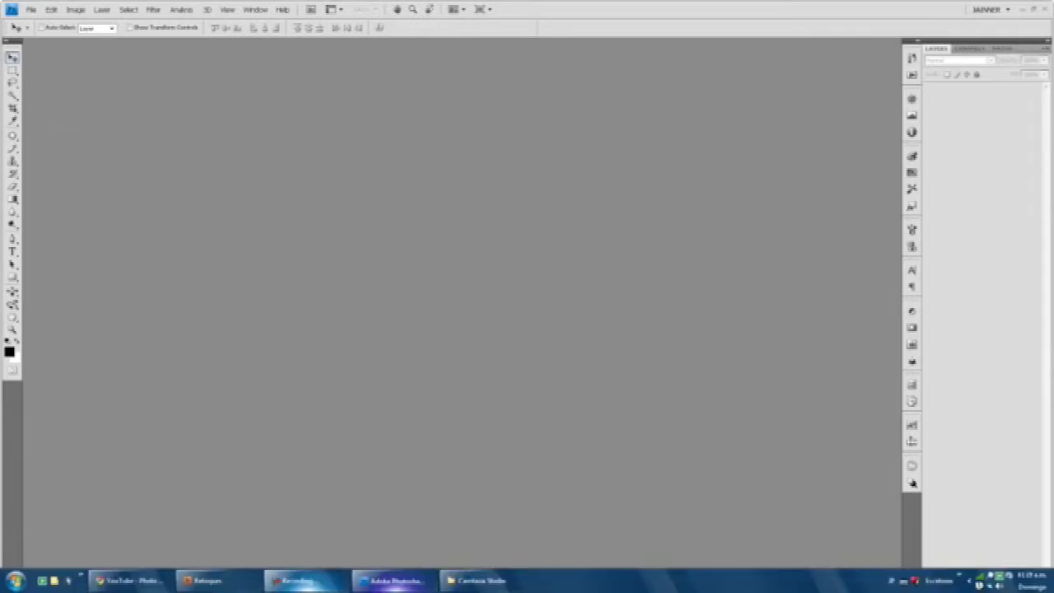
Step: Open IMG_0560.jpg from Bridge's Retoques folder and duplicate its Background layer as Background copy
left_click(208, 581)
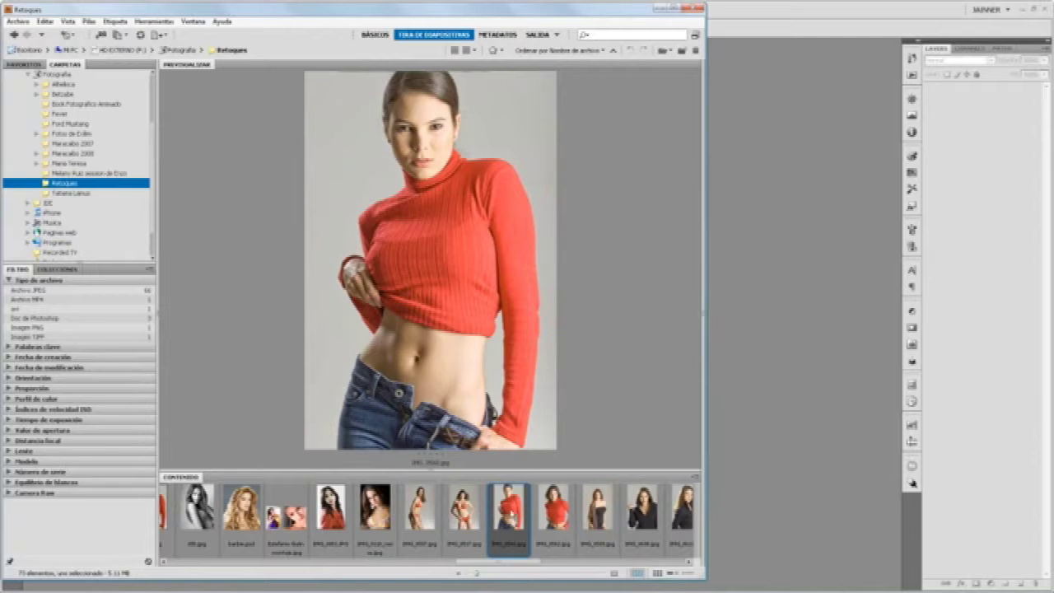
left_click_drag(511, 514, 793, 408)
left_click_drag(665, 218, 666, 218)
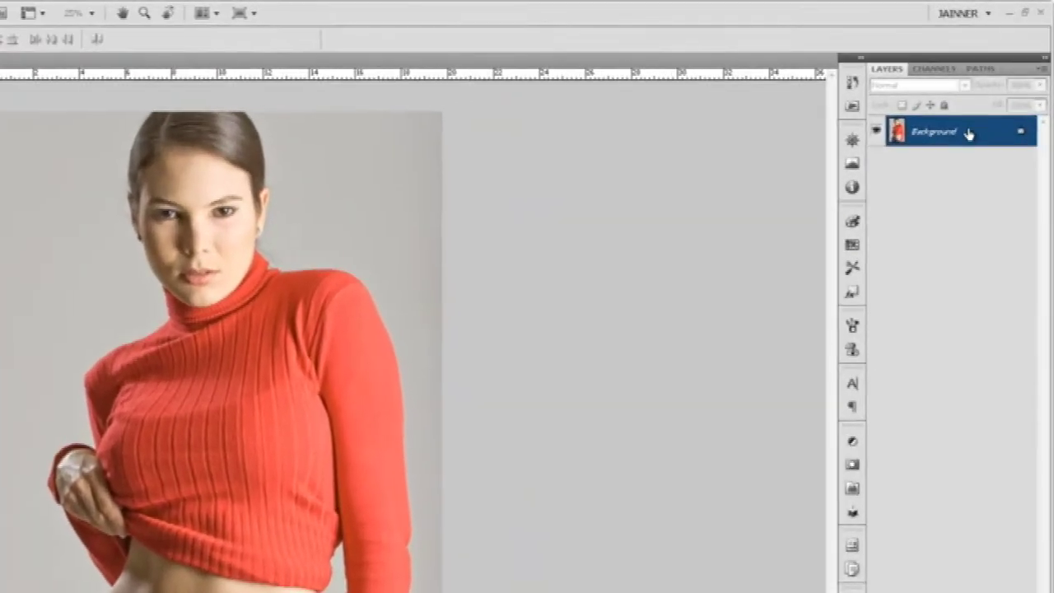
left_click_drag(991, 92, 1002, 266)
left_click_drag(993, 330, 992, 588)
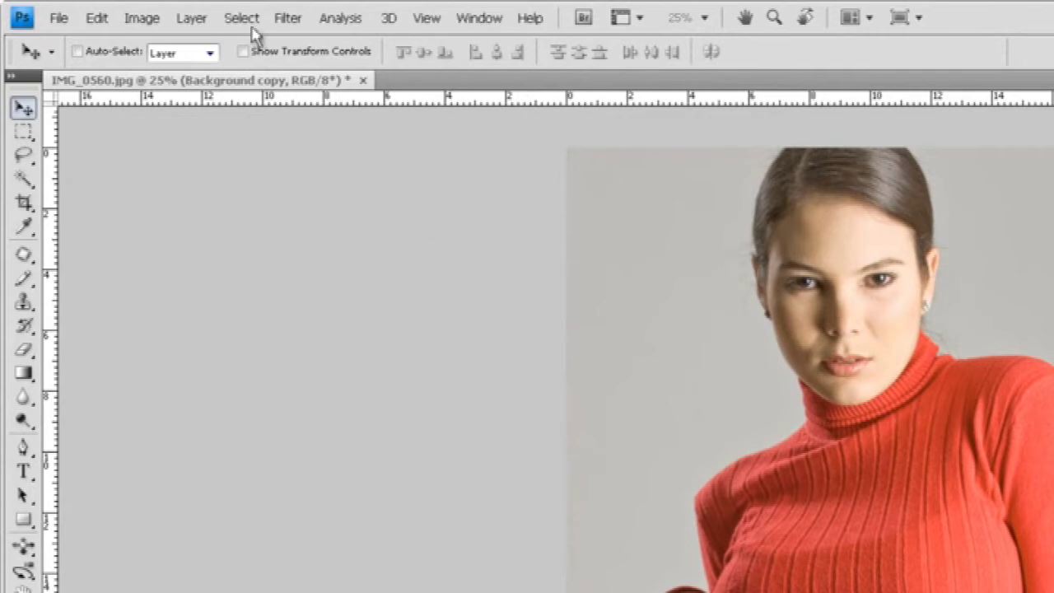
Step: Open Filter > Extract on the photo and zoom into the sweater's neckline
left_click(287, 18)
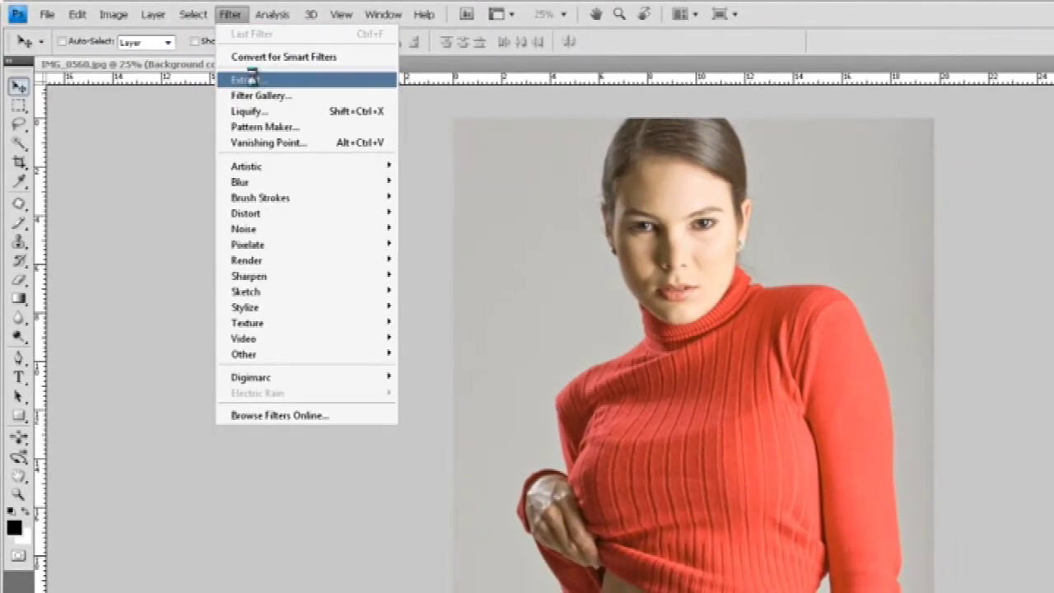
left_click(246, 79)
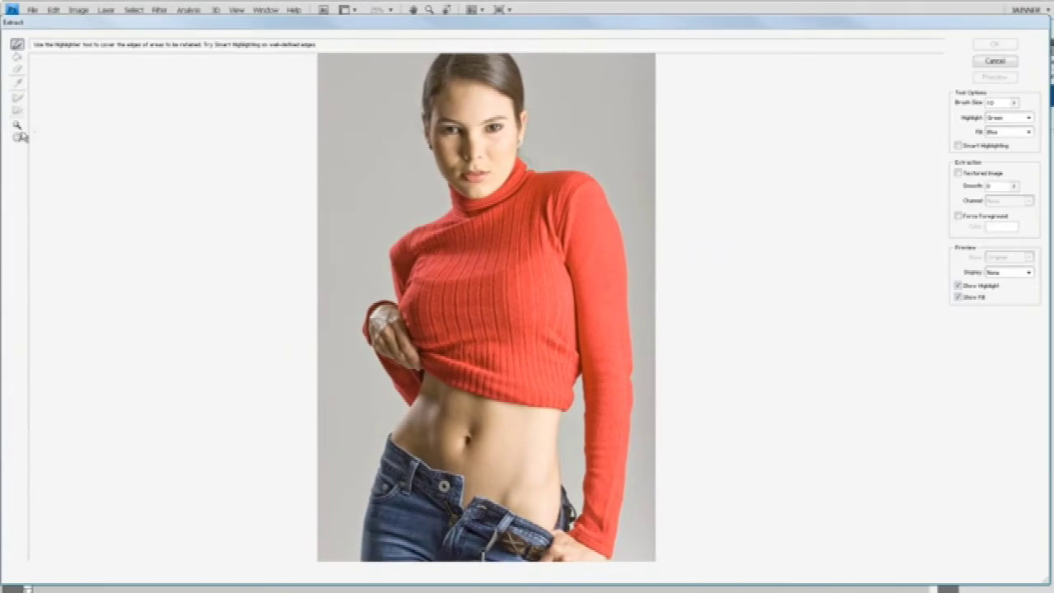
left_click(16, 126)
left_click_drag(351, 159, 504, 325)
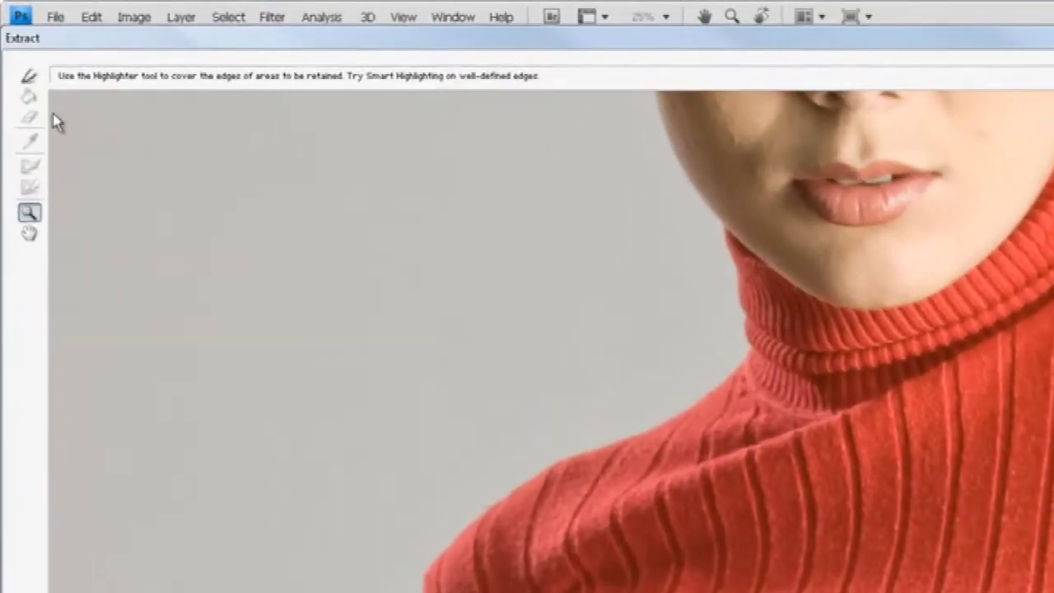
Step: Frame the neck and shoulder in the preview and pick the Edge Highlighter
left_click(29, 75)
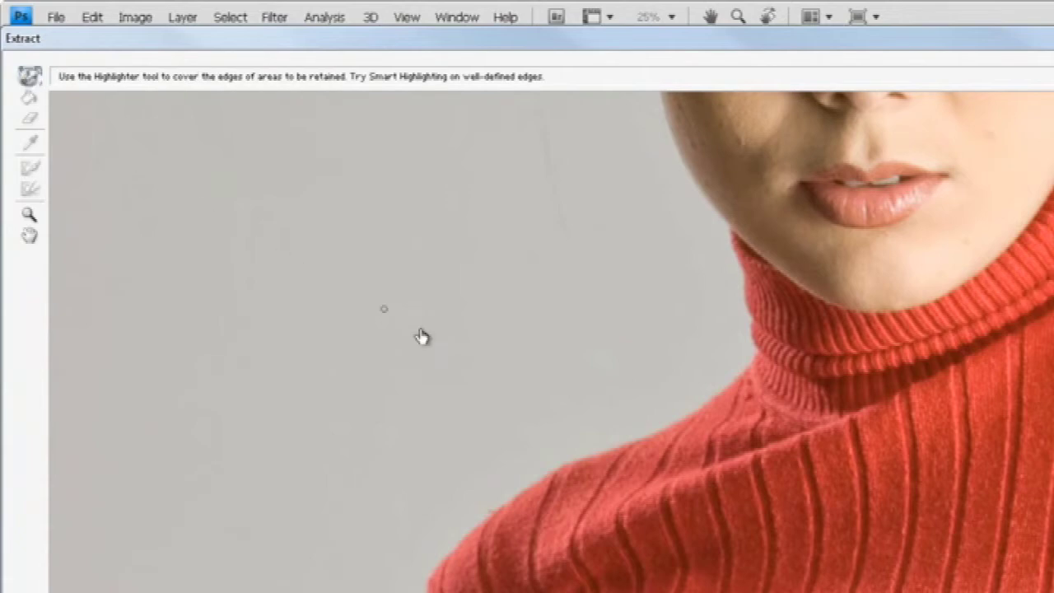
left_click(28, 214)
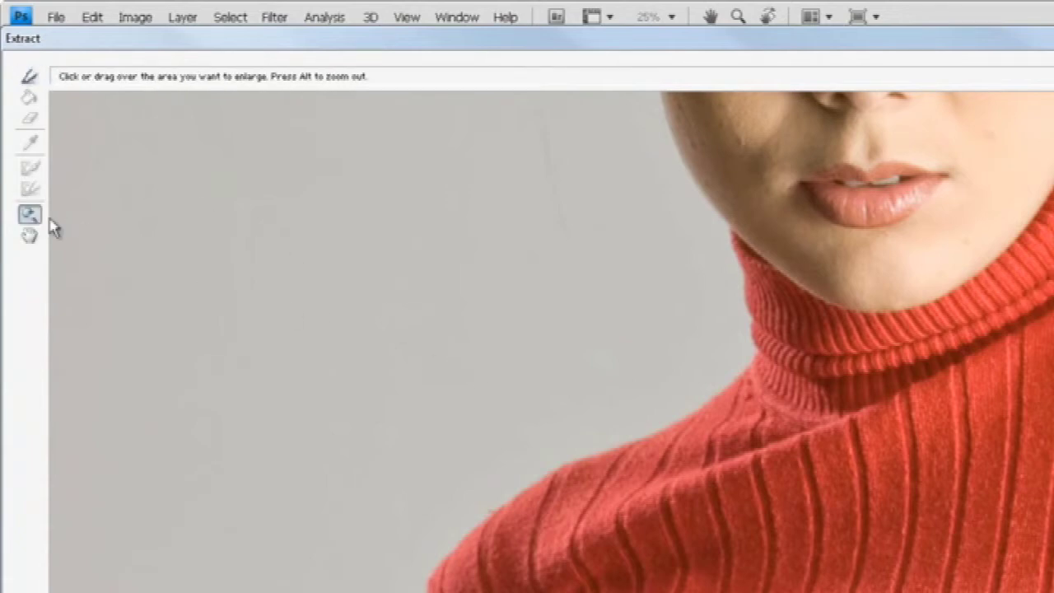
left_click_drag(301, 195, 849, 568)
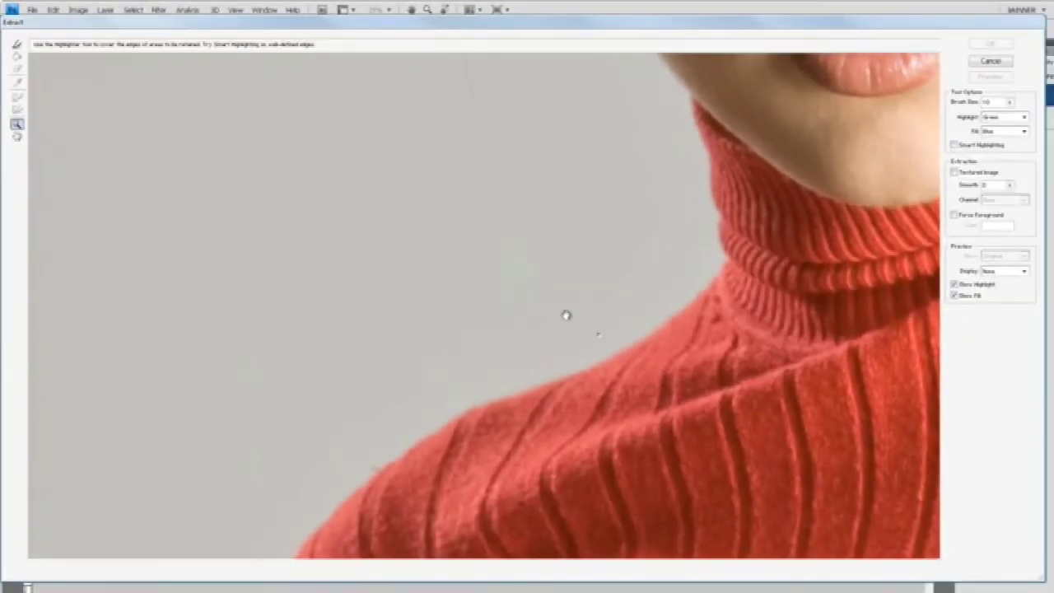
left_click(565, 315, "alt")
mouse_move(407, 196)
left_mouse_down()
mouse_move(388, 242)
mouse_move(378, 235)
left_mouse_up()
left_click(14, 46)
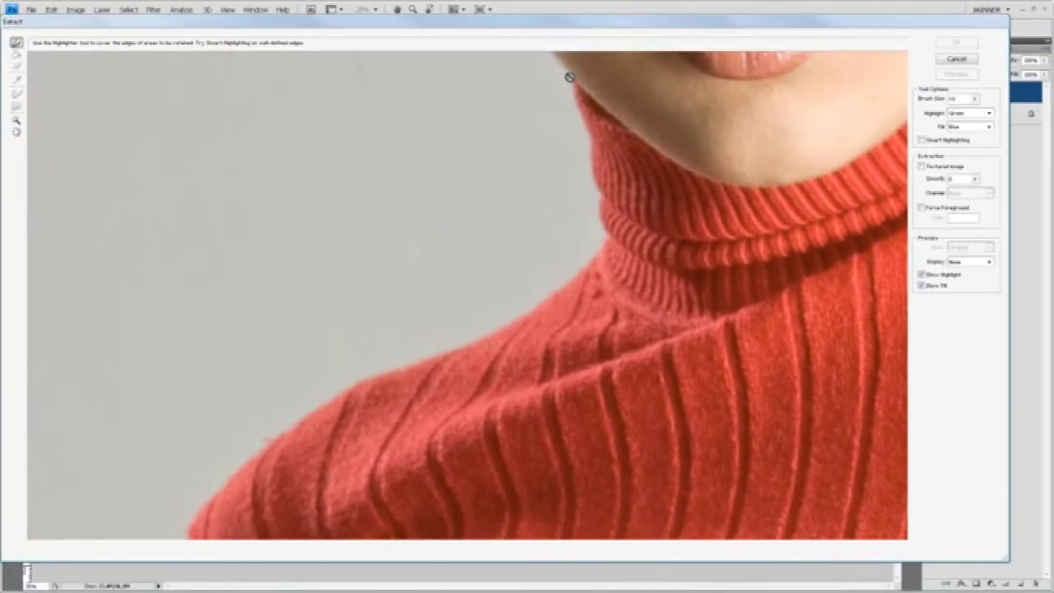
Step: Highlight the sweater edge in green from the neck along the shoulder
left_click_drag(569, 76, 572, 81)
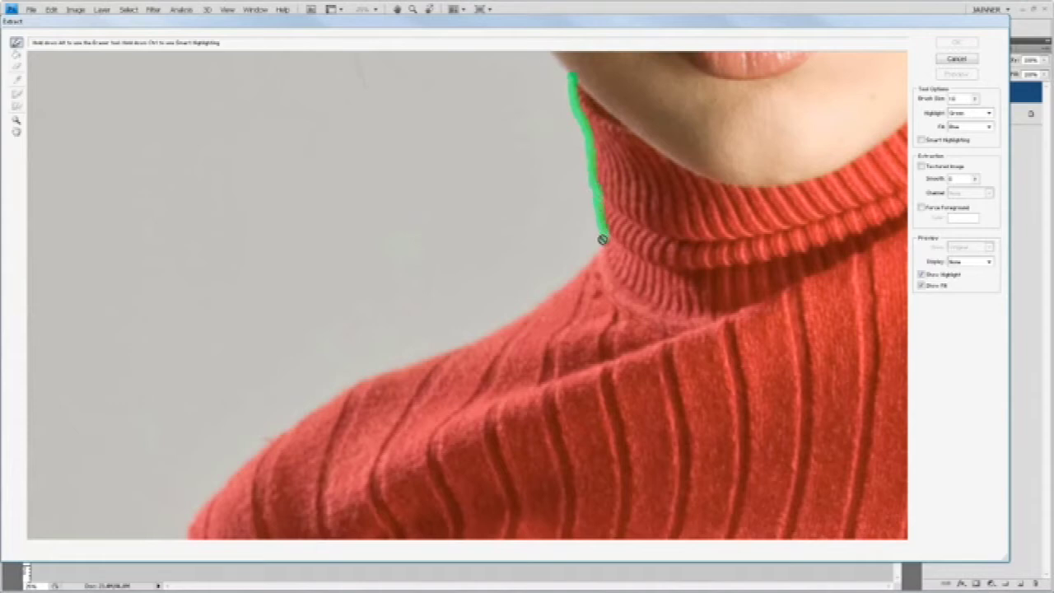
mouse_move(581, 273)
left_mouse_down()
mouse_move(474, 337)
mouse_move(362, 377)
mouse_move(271, 440)
mouse_move(200, 513)
left_mouse_up()
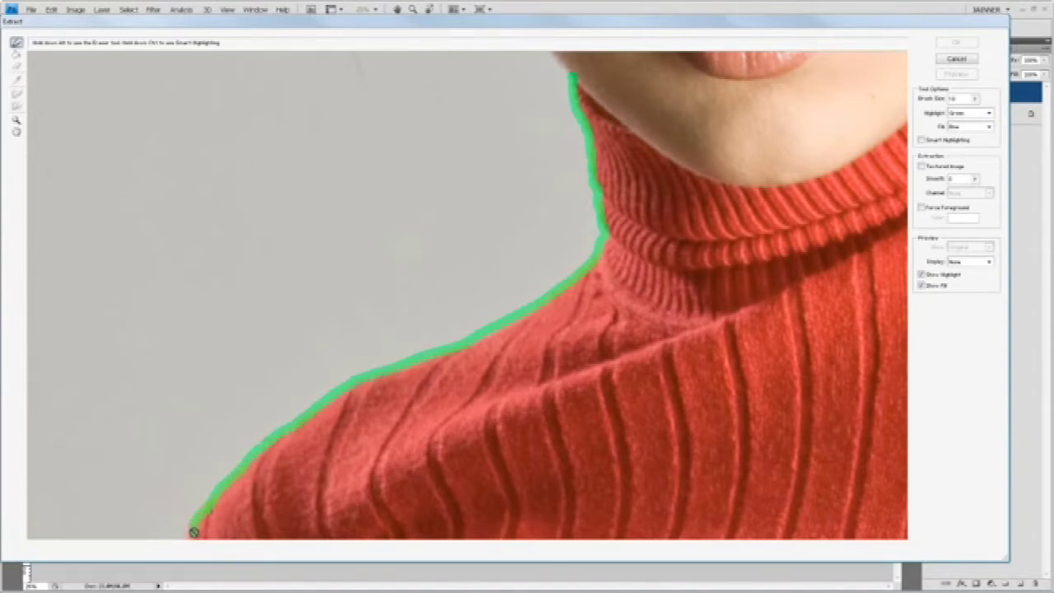
key("g")
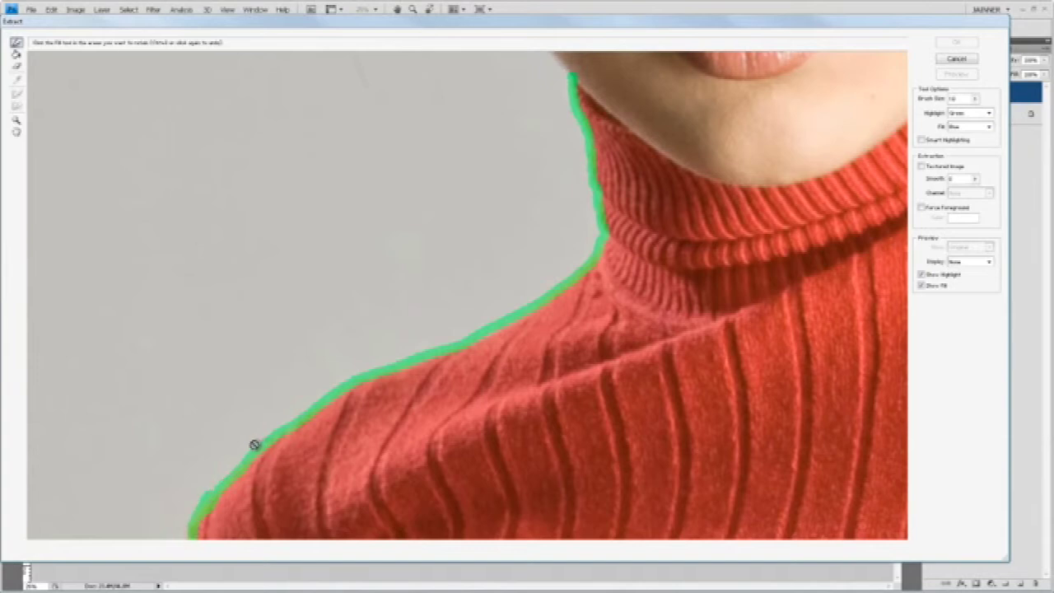
mouse_move(252, 473)
left_mouse_down()
mouse_move(289, 146)
mouse_move(224, 200)
left_mouse_up()
Step: Continue the green highlight down the sleeve's outer edge toward the cuff
key("b")
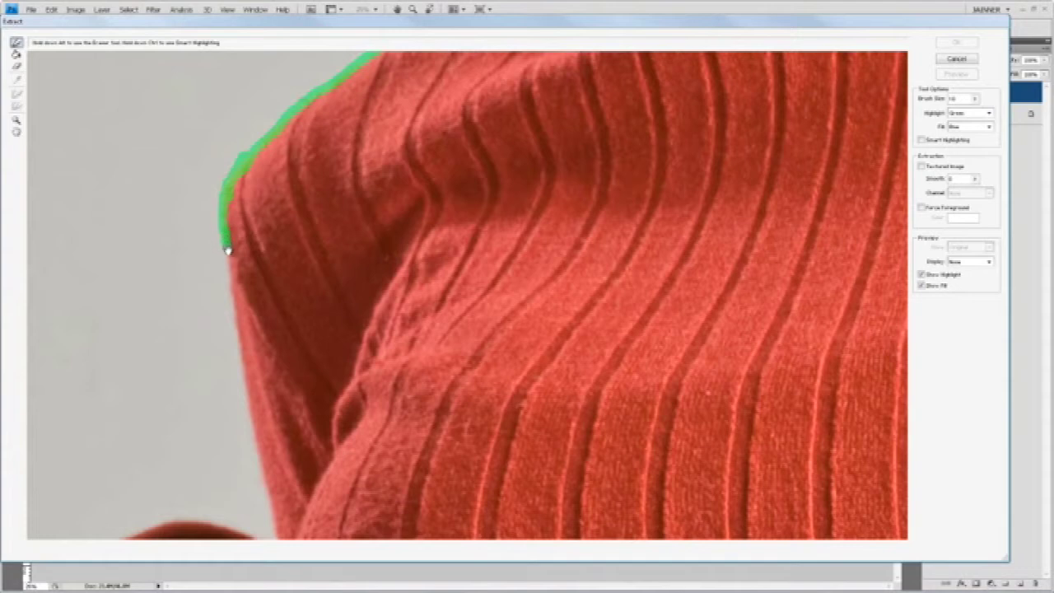
left_click_drag(235, 325, 239, 358)
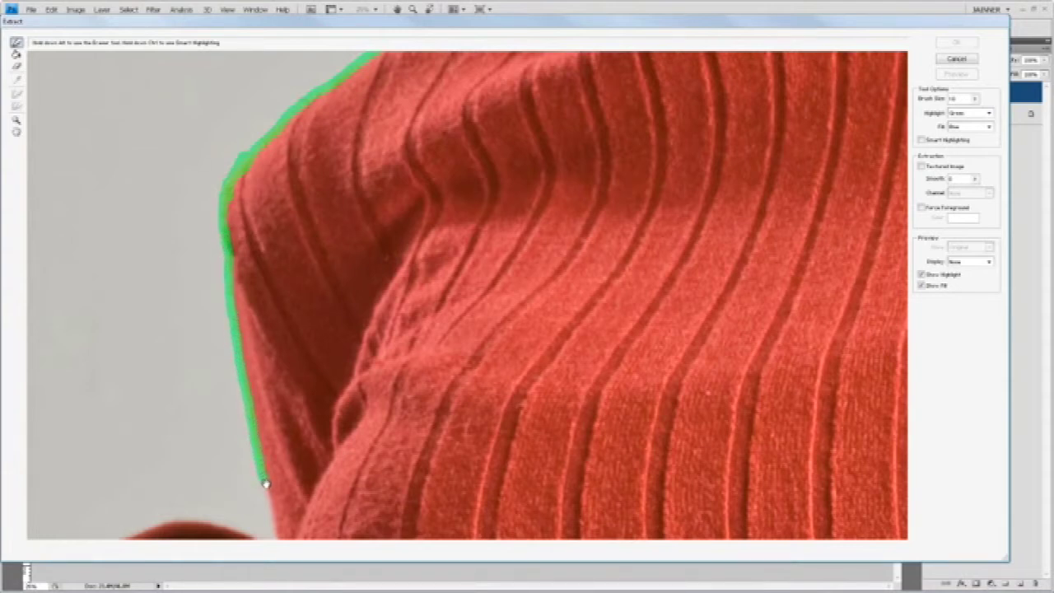
left_click_drag(272, 514, 270, 525)
key("g")
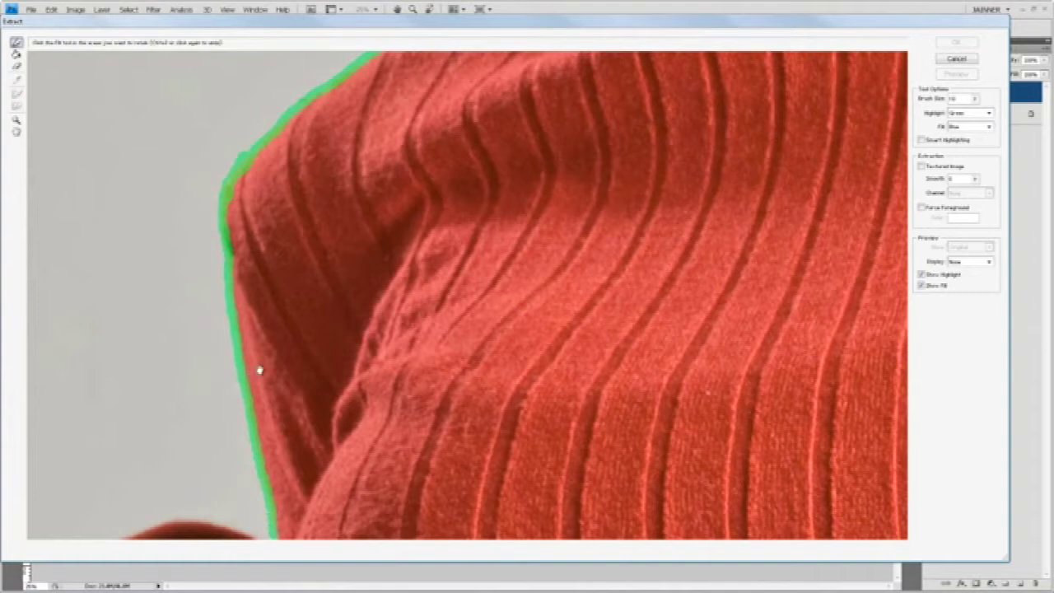
scroll(296, 239, "down", 3)
scroll(318, 214, "down", 2)
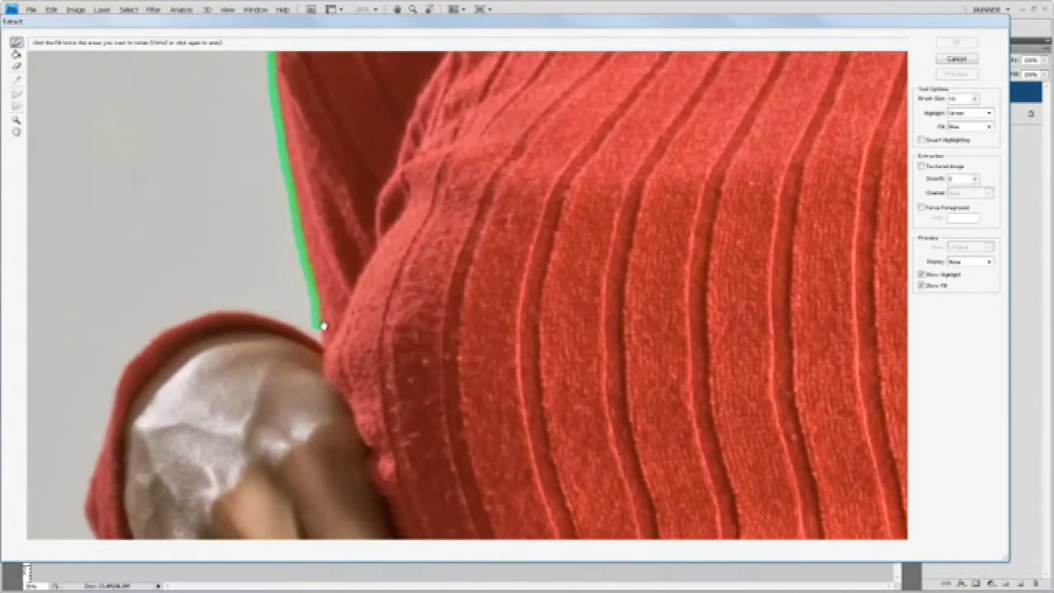
key("b")
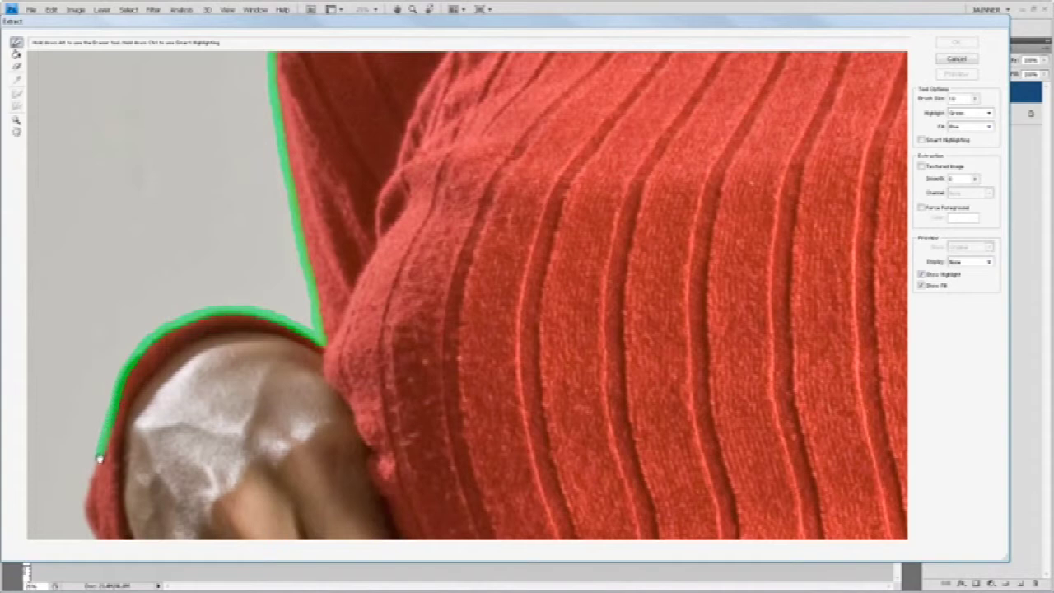
key("g")
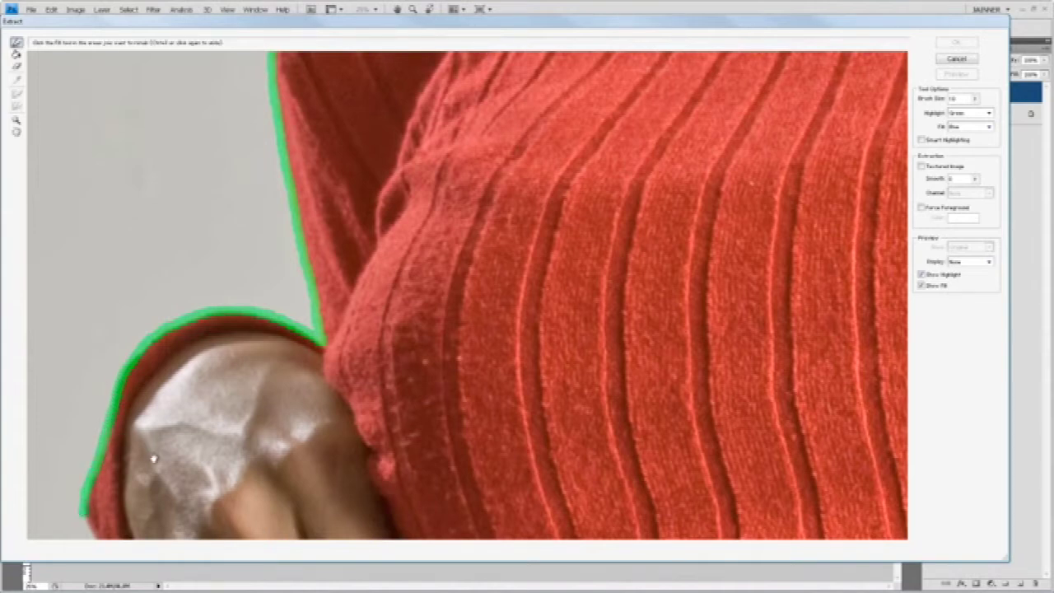
scroll(140, 313, "down", 5)
Step: Carry the green highlight around the cuff and along the gripping hand's edge
key("b")
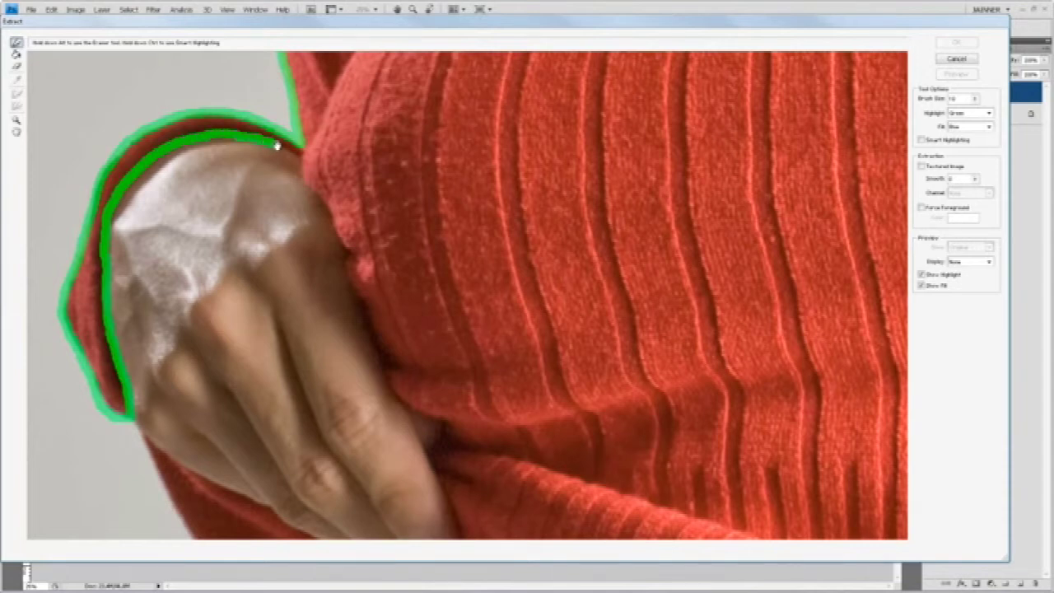
key("g")
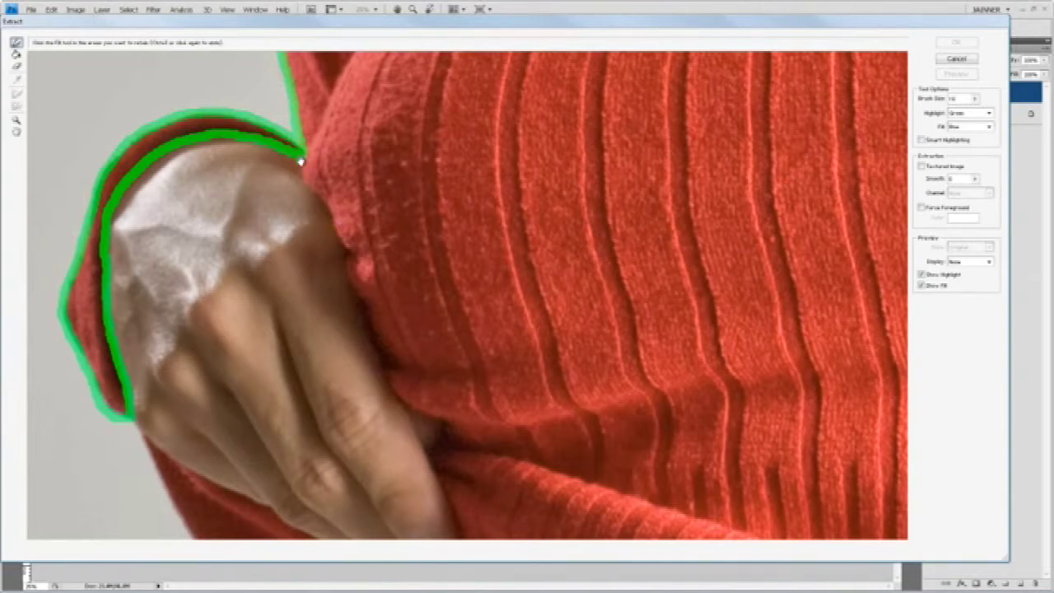
key("b")
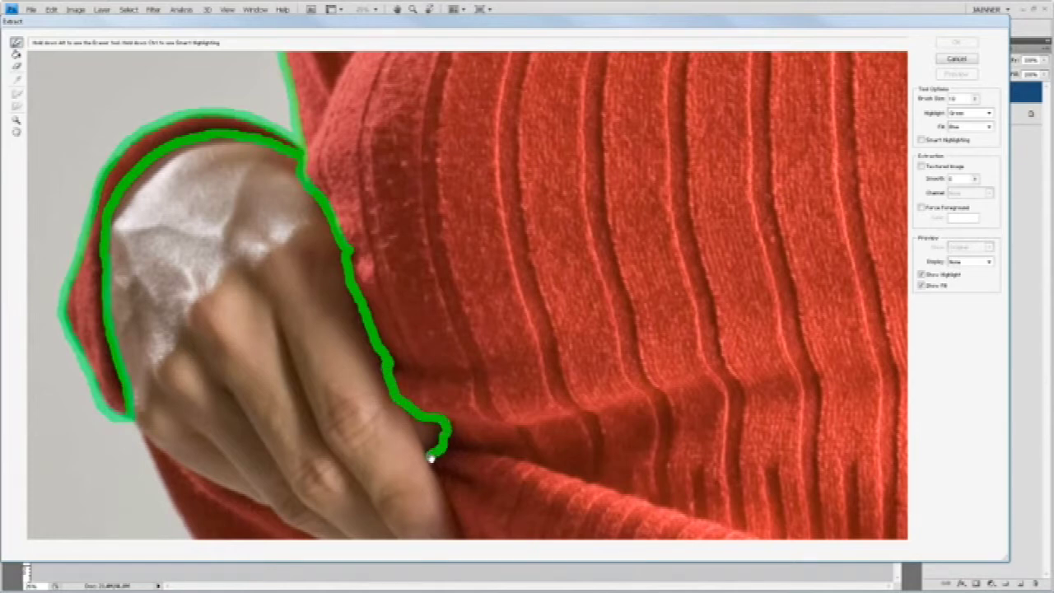
key("g")
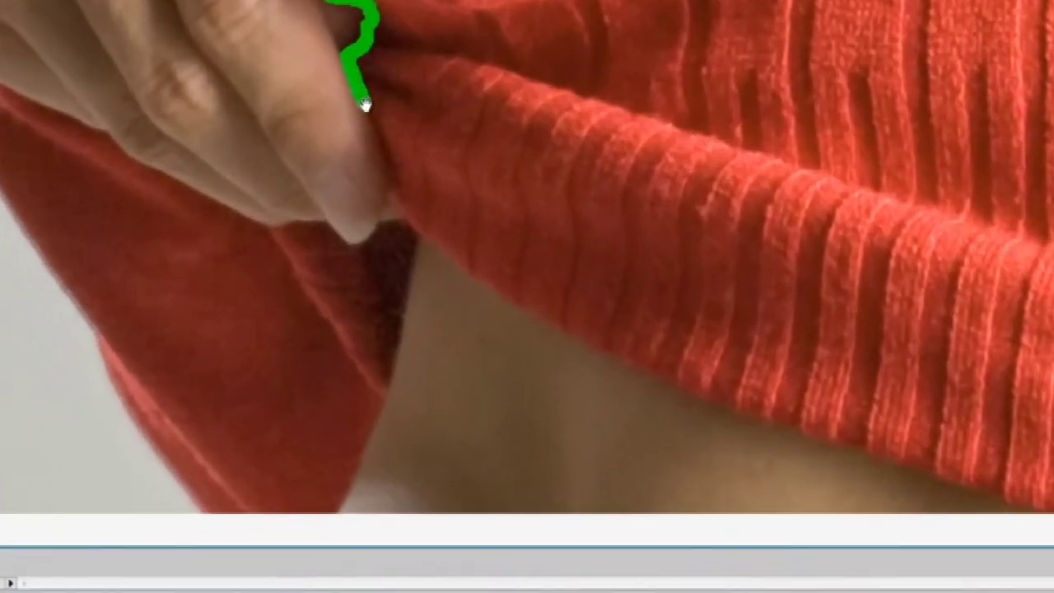
Step: Highlight the edge past the fingertips and along the sweater hem above the bare waist
mouse_move(365, 104)
left_mouse_down()
mouse_move(393, 212)
mouse_move(441, 250)
mouse_move(404, 285)
mouse_move(388, 383)
mouse_move(352, 476)
left_mouse_up()
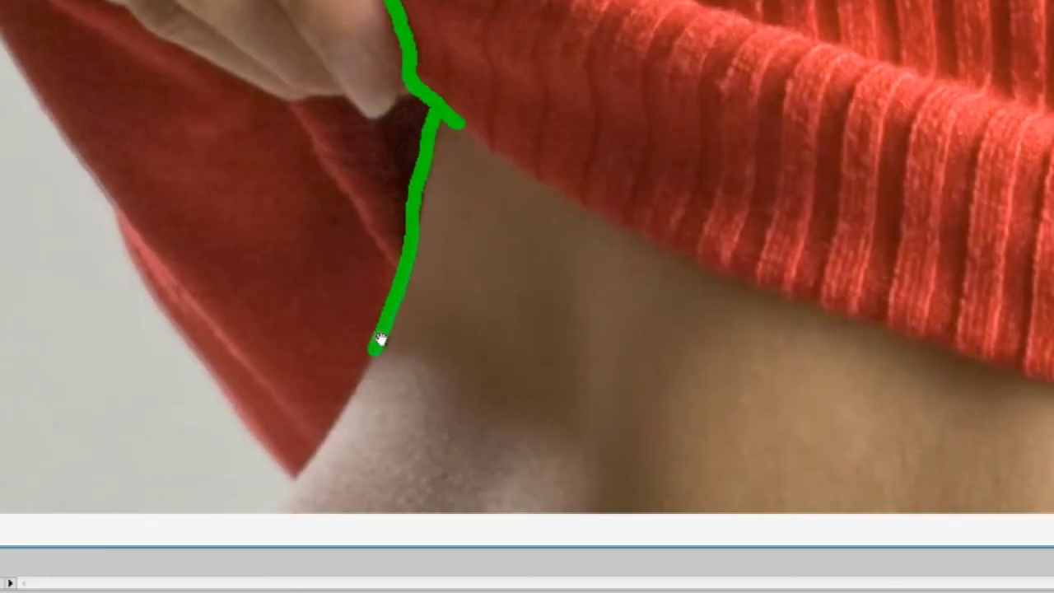
mouse_move(377, 343)
left_mouse_down()
mouse_move(296, 475)
mouse_move(283, 475)
mouse_move(138, 271)
mouse_move(106, 198)
mouse_move(66, 146)
mouse_move(76, 144)
left_mouse_up()
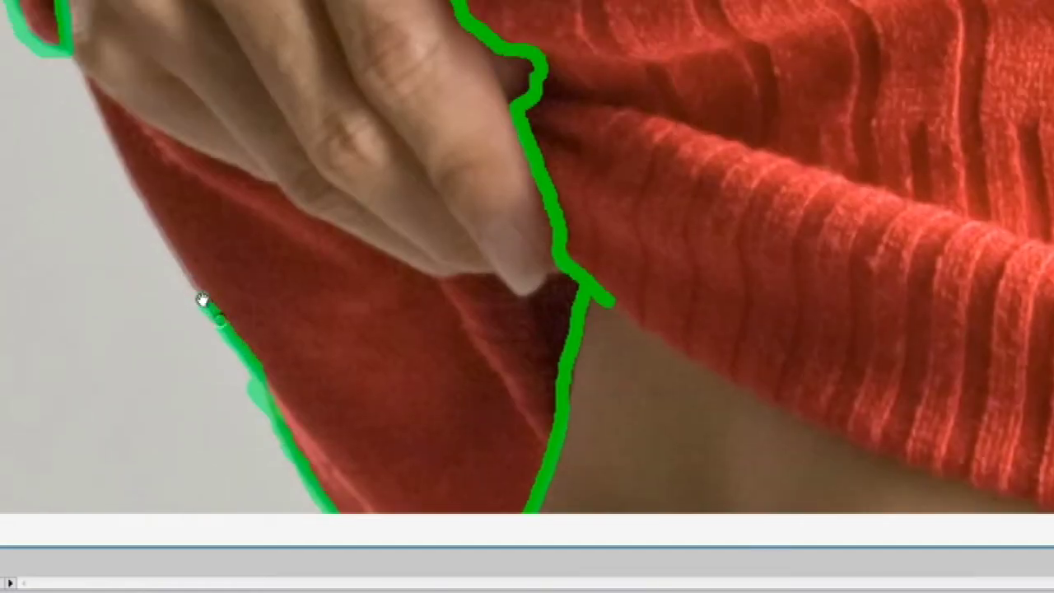
left_click_drag(201, 300, 122, 165)
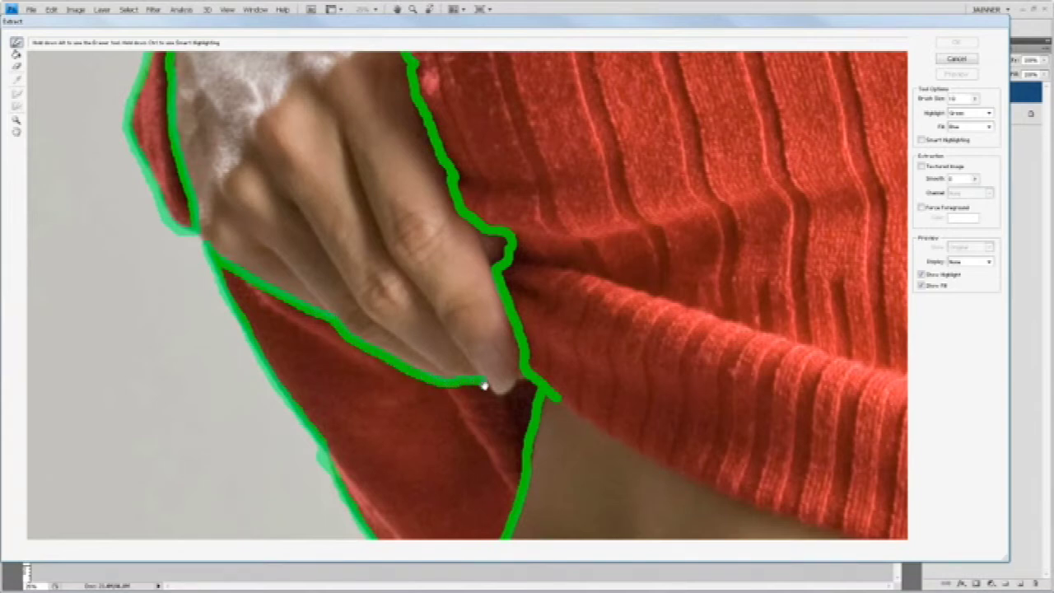
key("g")
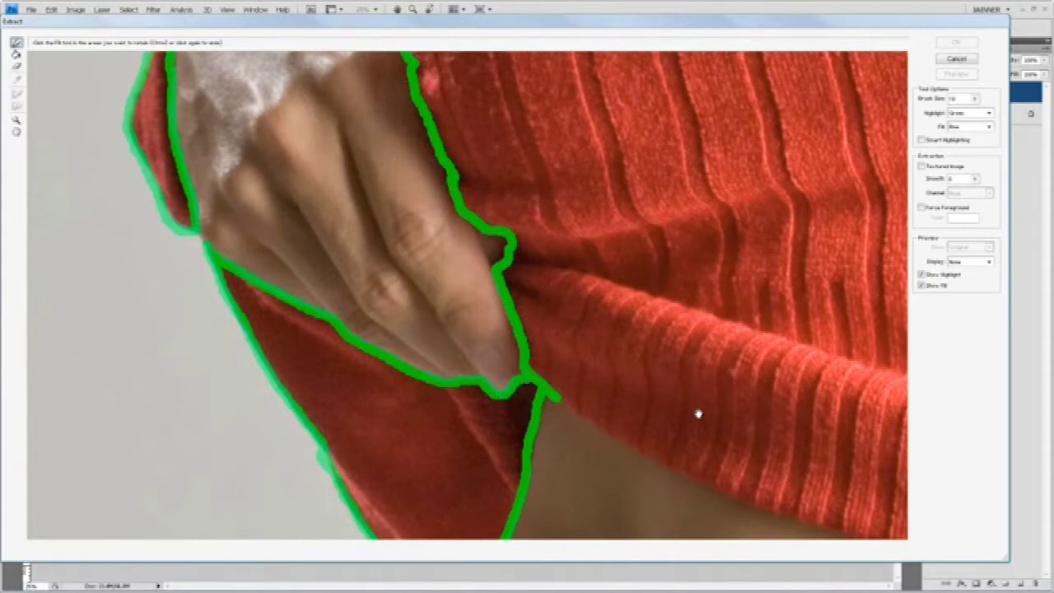
mouse_move(698, 414)
left_mouse_down()
mouse_move(626, 349)
mouse_move(464, 247)
mouse_move(291, 216)
mouse_move(470, 313)
mouse_move(689, 386)
left_mouse_up()
Step: Extend the green outline right along the sweater hem and up its side edge
key("b")
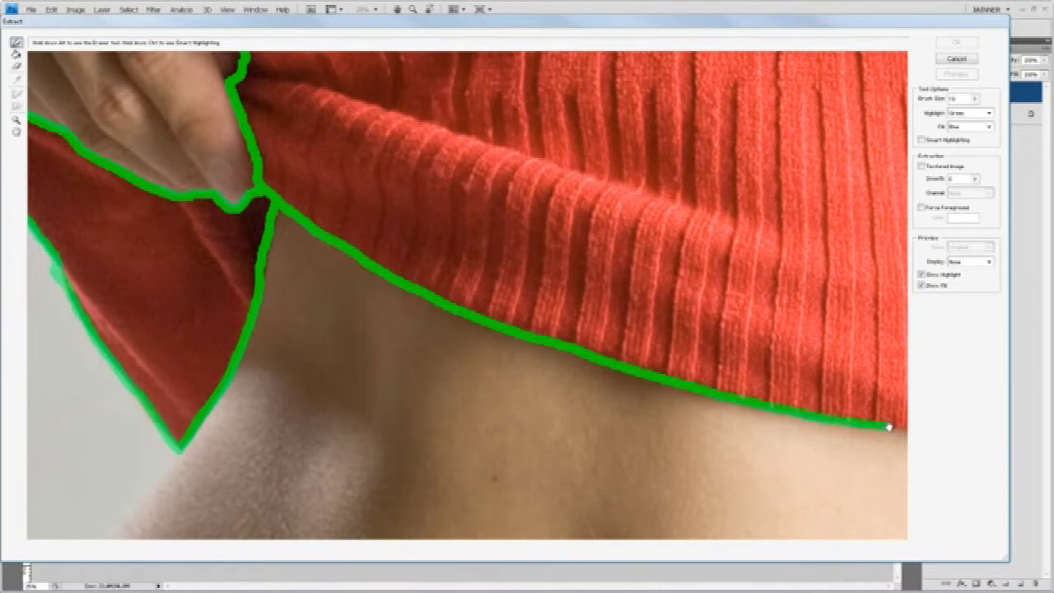
left_click_drag(777, 395, 322, 327)
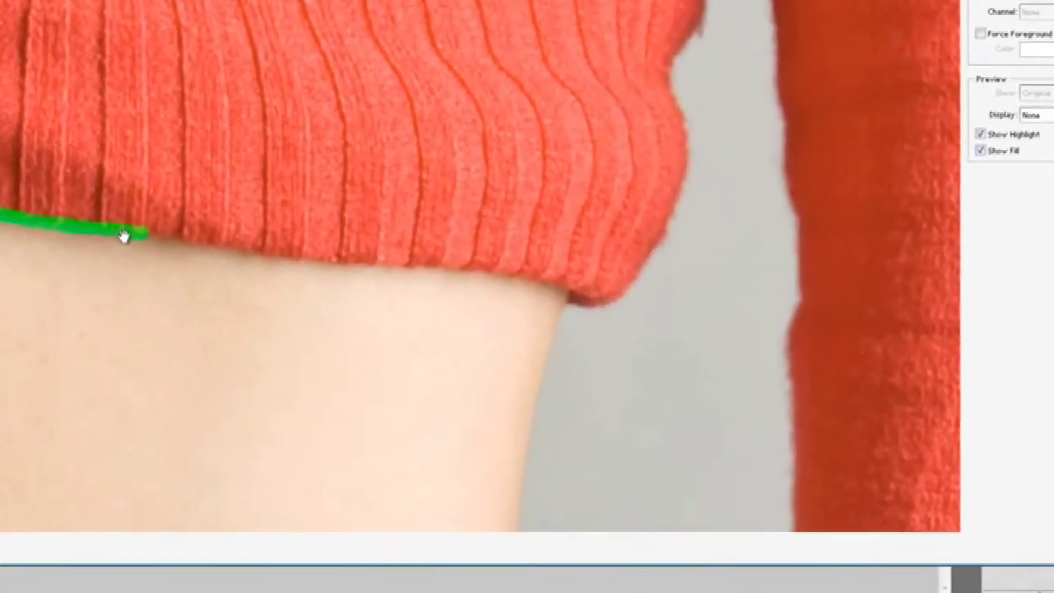
mouse_move(122, 236)
left_mouse_down()
mouse_move(355, 270)
mouse_move(549, 280)
mouse_move(569, 303)
mouse_move(596, 311)
mouse_move(624, 299)
mouse_move(689, 206)
left_mouse_up()
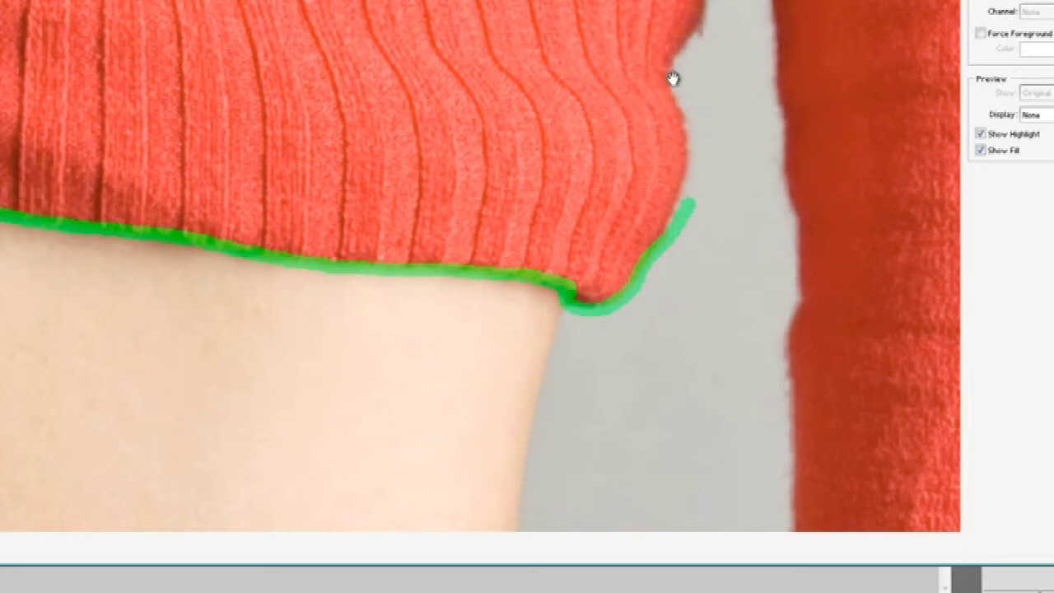
mouse_move(672, 80)
left_mouse_down()
mouse_move(689, 157)
mouse_move(666, 236)
left_mouse_up()
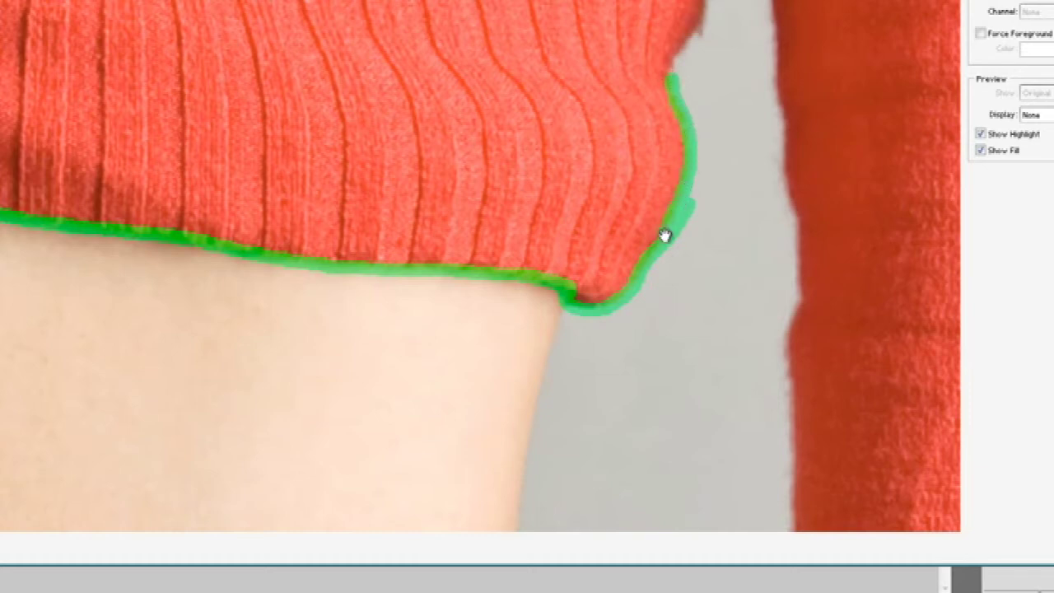
left_click_drag(701, 57, 508, 214)
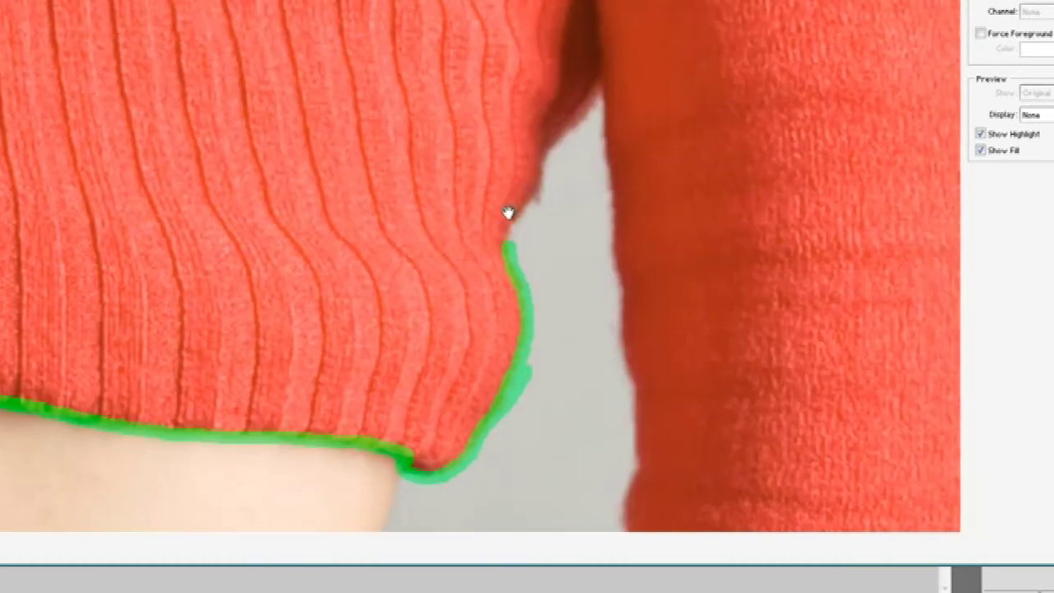
mouse_move(509, 251)
left_mouse_down()
mouse_move(602, 87)
mouse_move(618, 348)
mouse_move(634, 406)
left_mouse_up()
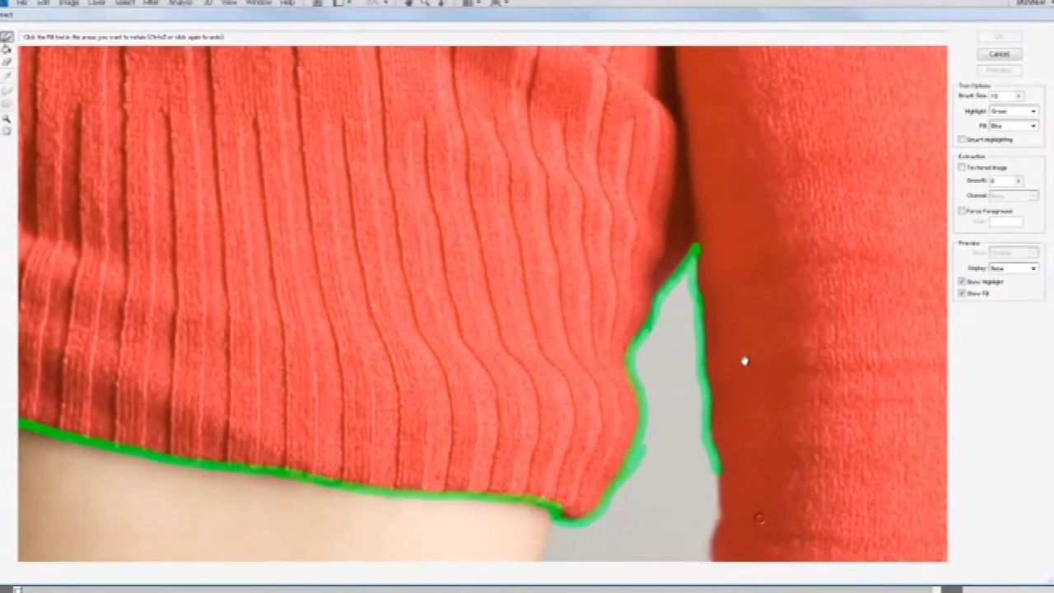
Step: Trace the second sleeve's inner edge downward
scroll(743, 360, "down", 5)
scroll(697, 189, "down", 3)
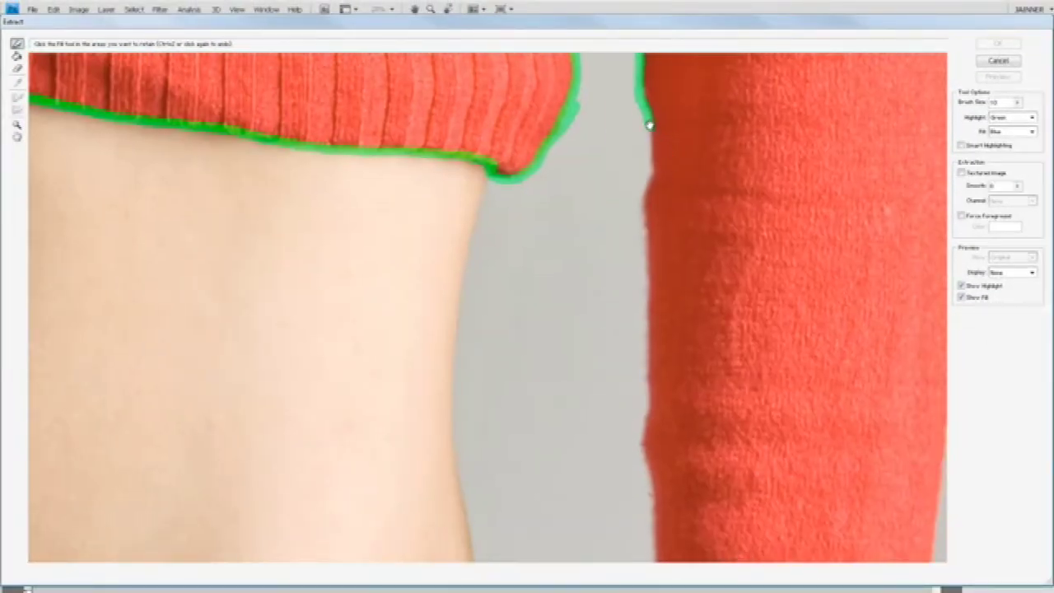
left_click_drag(644, 204, 647, 475)
key("g")
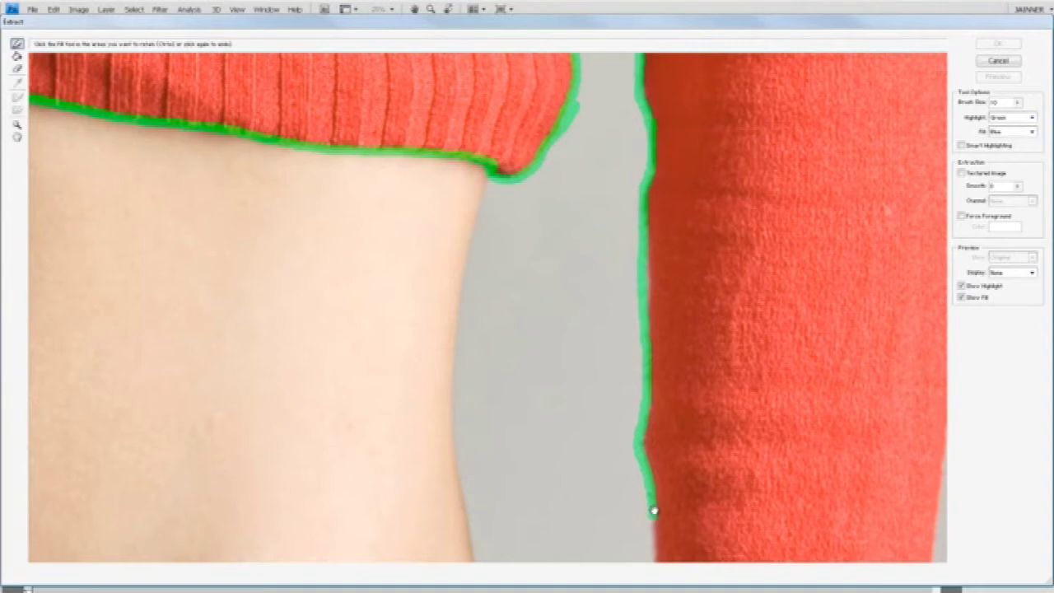
scroll(676, 365, "down", 5)
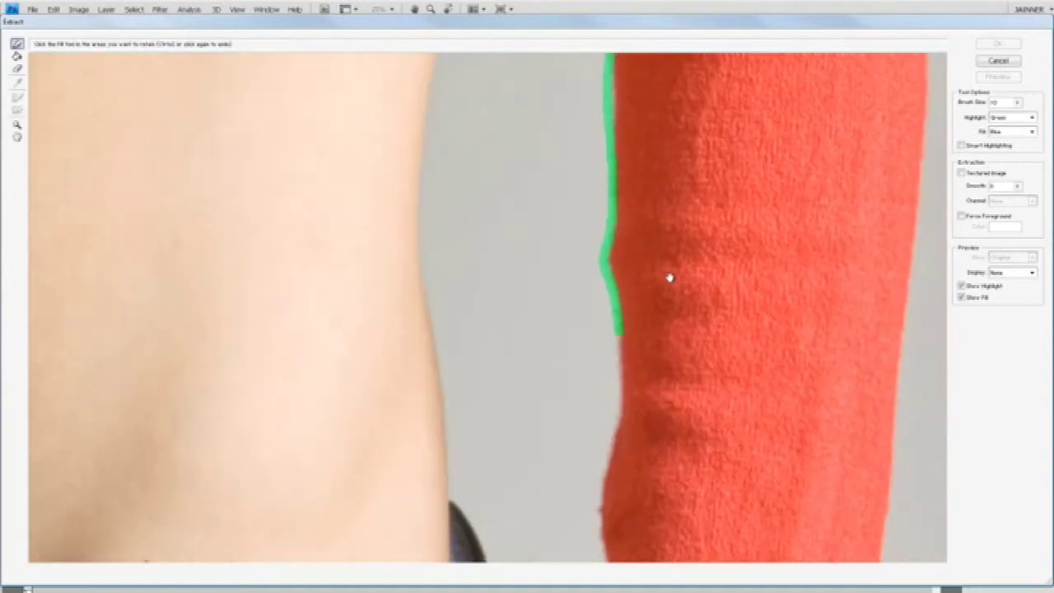
key("b")
left_click_drag(616, 267, 617, 329)
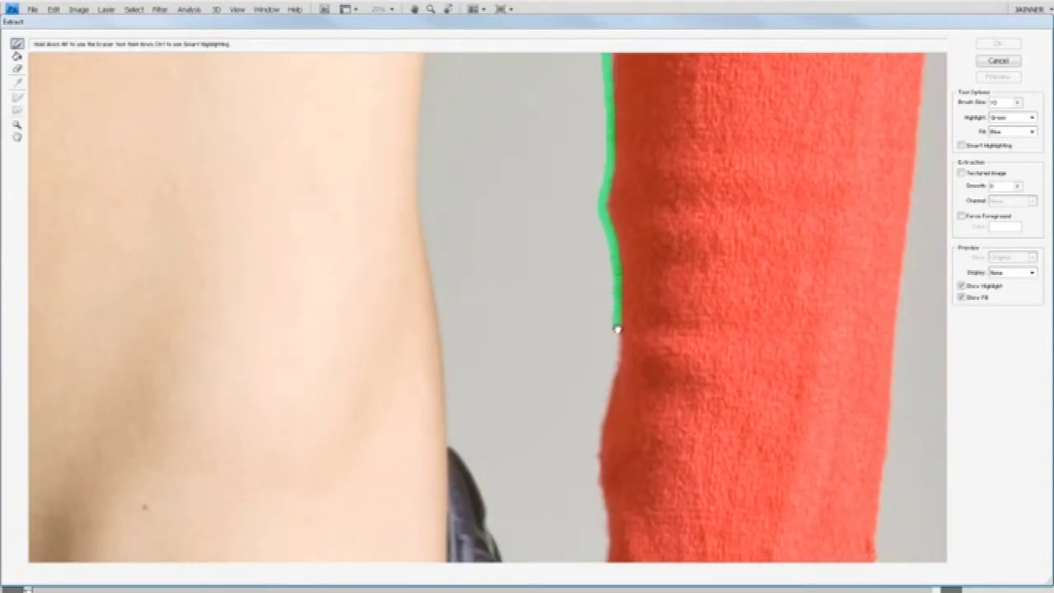
left_click_drag(600, 428, 602, 510)
Step: Carry the inner-edge outline down to the wrist
key("g")
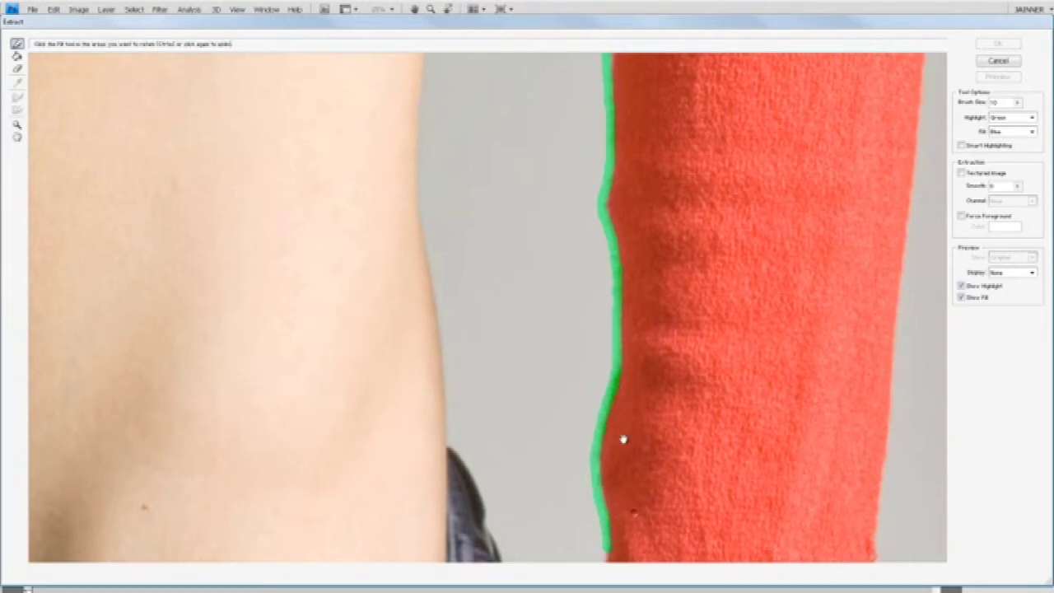
scroll(624, 438, "down", 4)
scroll(589, 293, "down", 1)
key("b")
left_click_drag(595, 301, 588, 370)
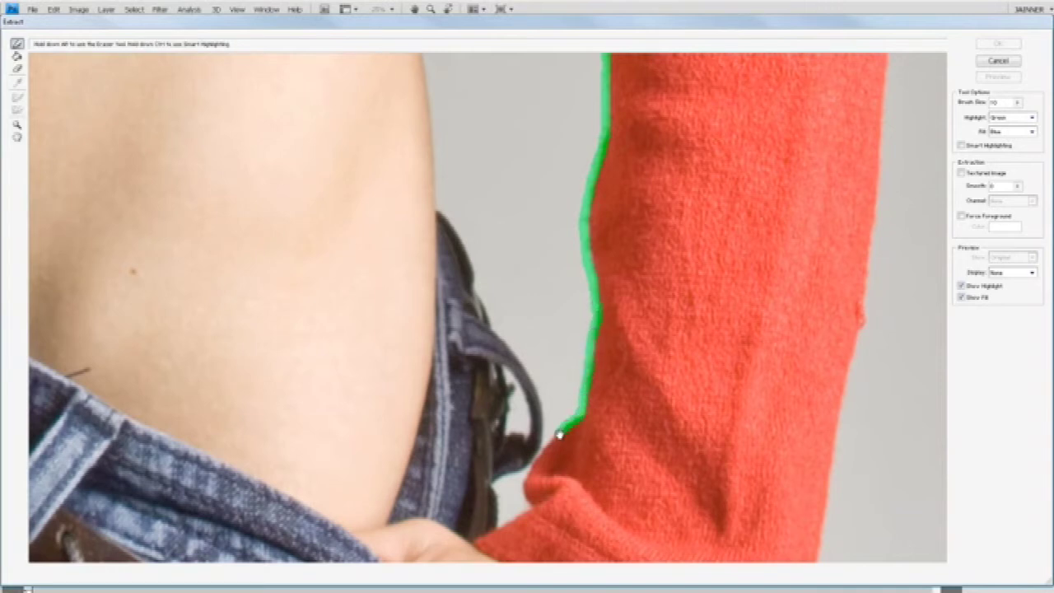
left_click_drag(559, 435, 533, 462)
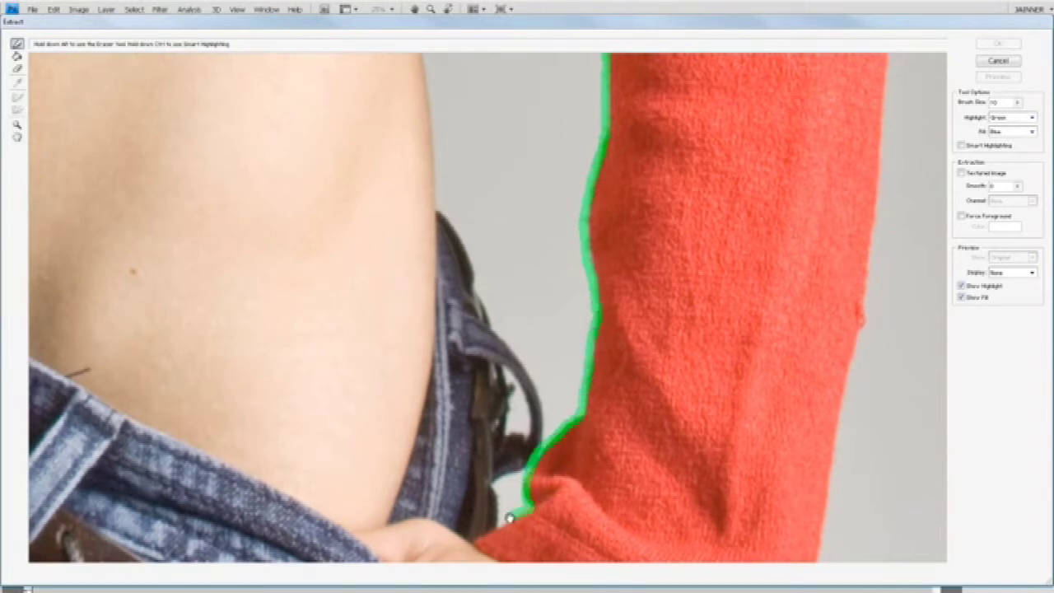
mouse_move(510, 518)
left_mouse_down()
mouse_move(483, 534)
mouse_move(404, 319)
left_mouse_up()
key("g")
Step: Highlight the cuff along the wrist and start up the sleeve's outer edge
key("b")
left_click_drag(359, 352, 583, 486)
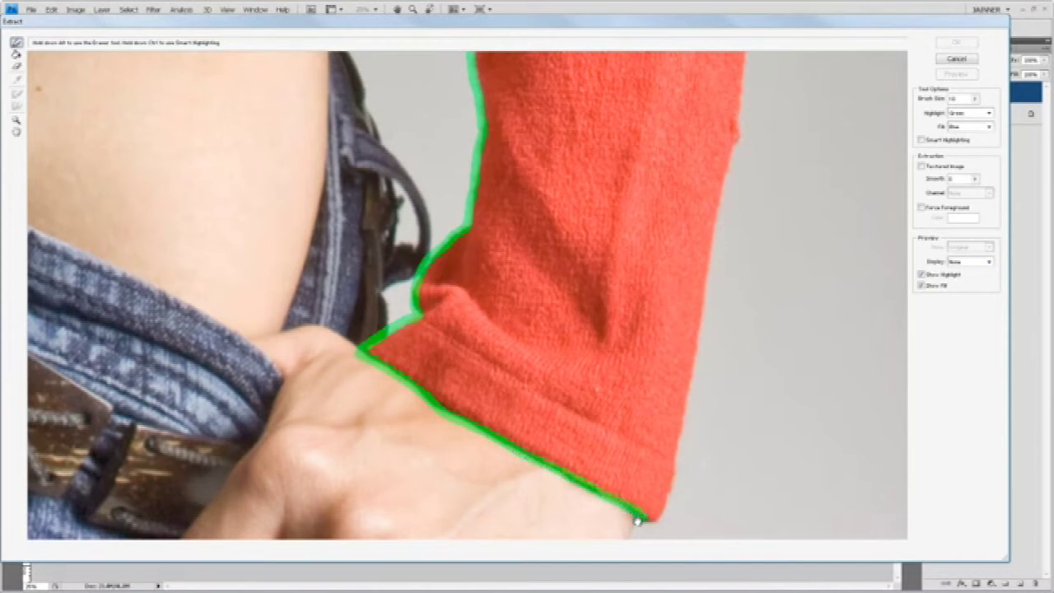
left_click_drag(669, 495, 680, 445)
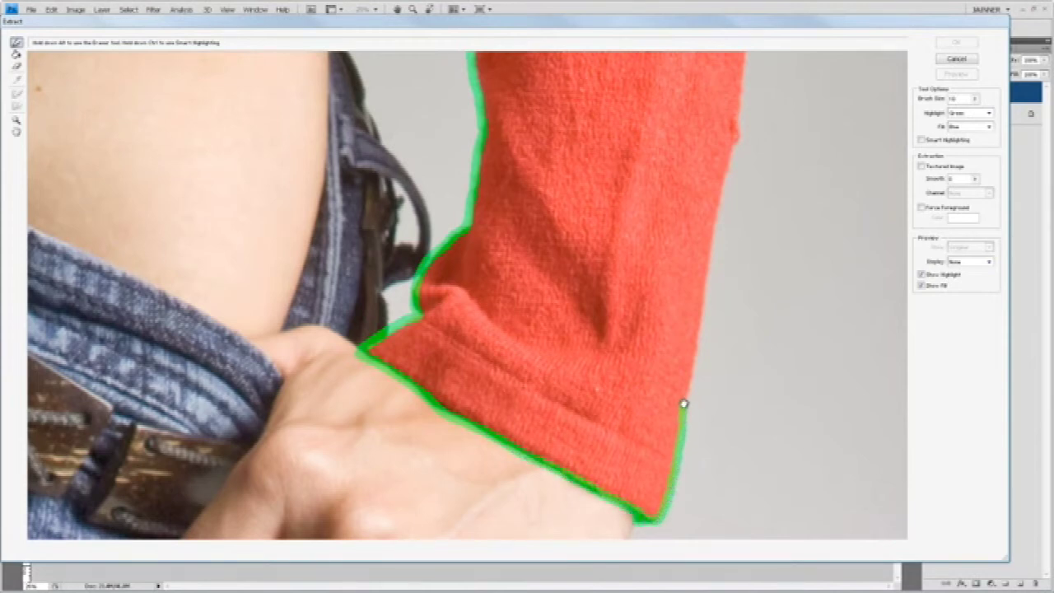
key("g")
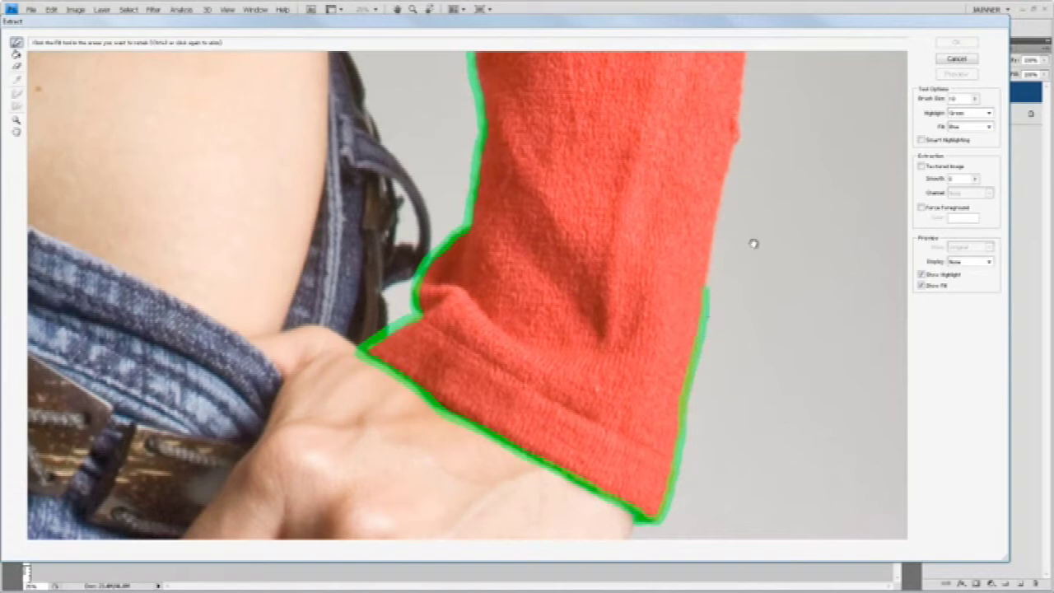
left_click_drag(753, 240, 504, 442)
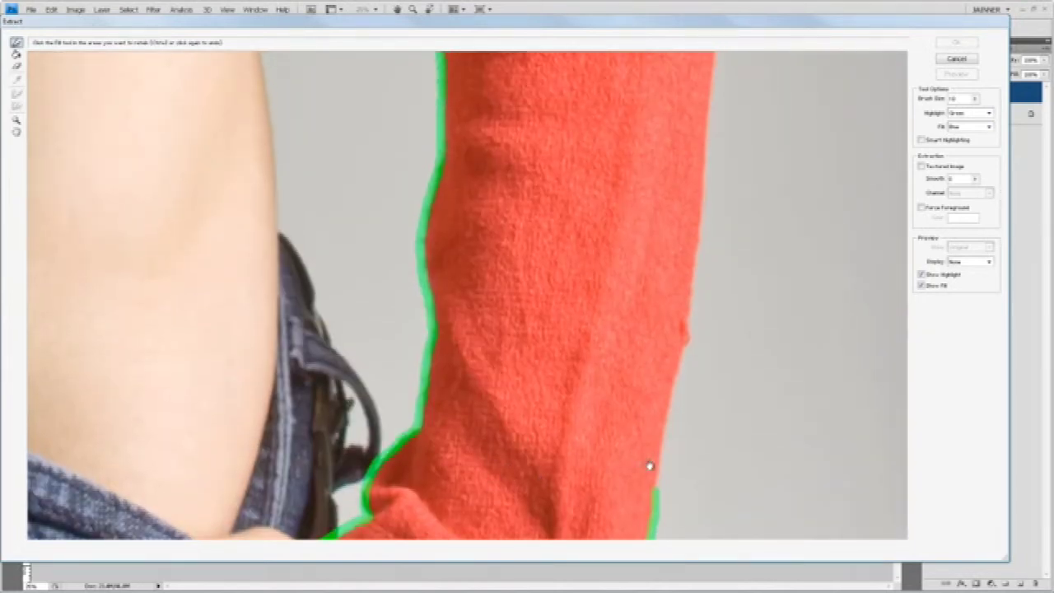
key("b")
left_click_drag(657, 494, 676, 393)
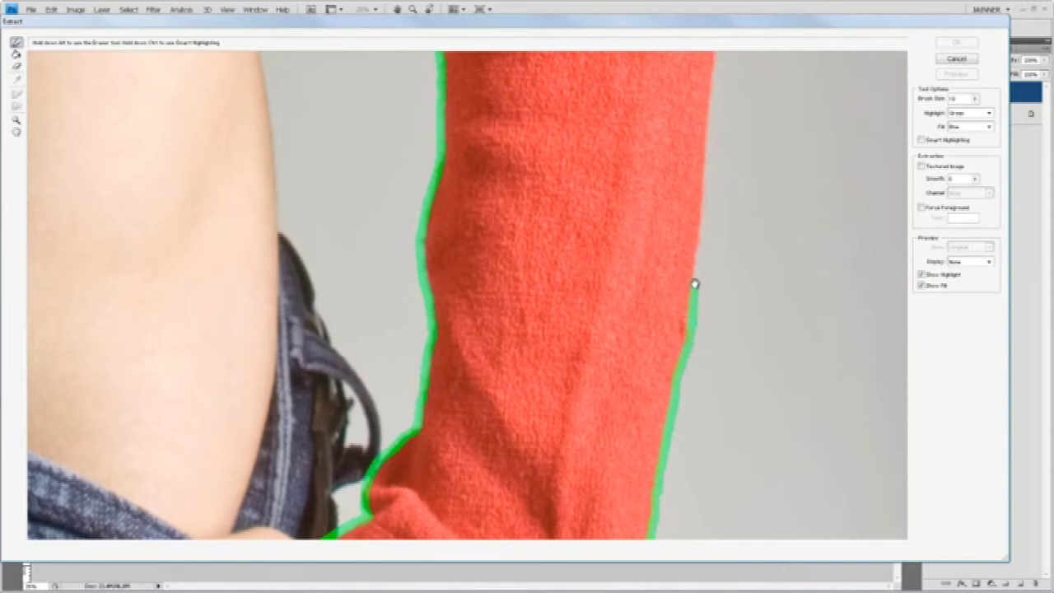
Step: Touch up the inner-edge outline and extend the outer-edge highlight upward
key("g")
scroll(683, 362, "up", 5)
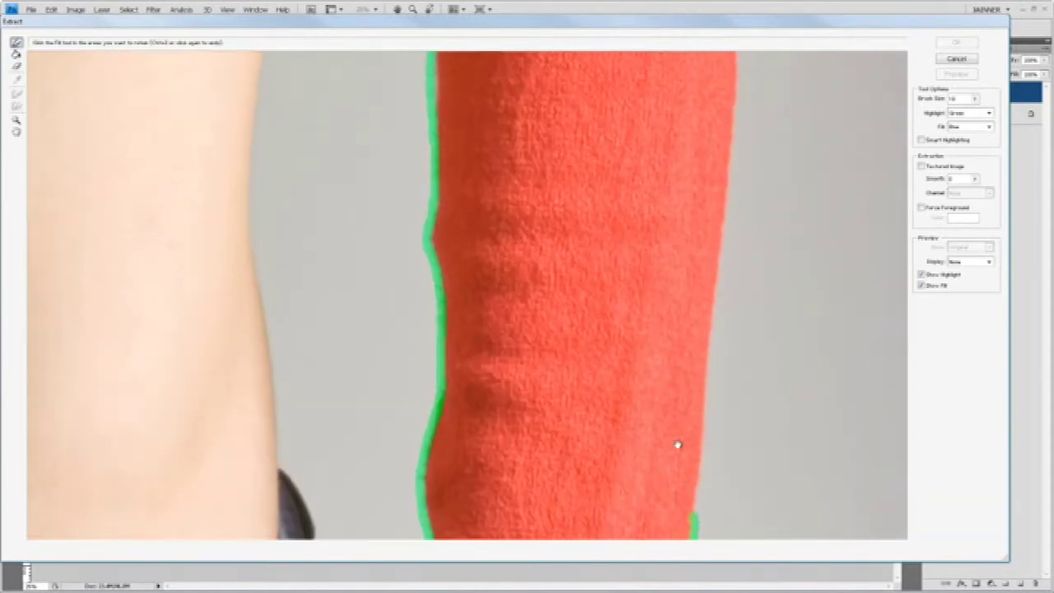
left_click_drag(436, 248, 433, 225)
key("b")
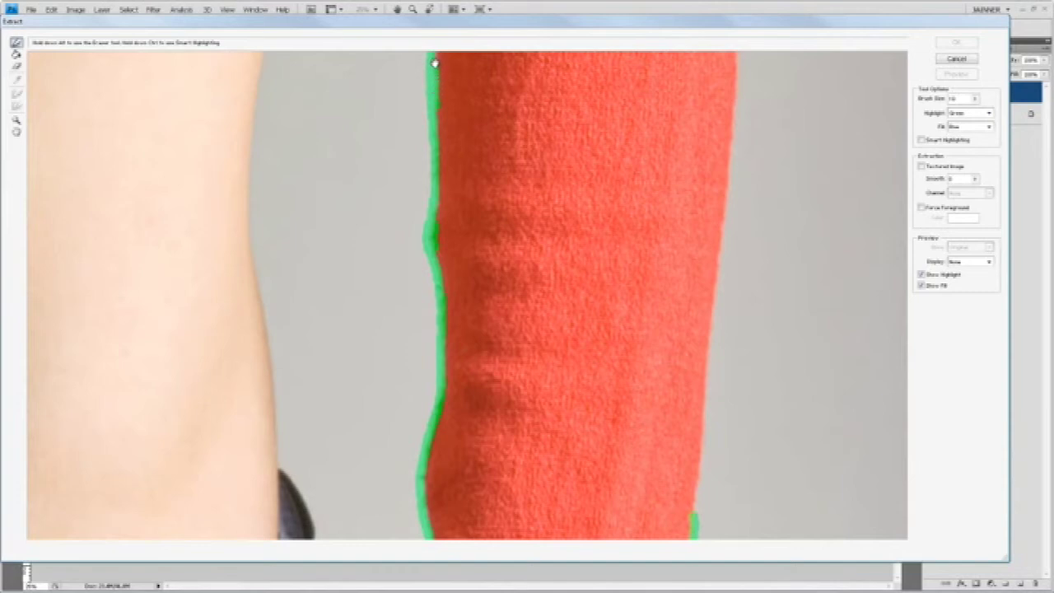
key("g")
key("b")
left_click_drag(696, 522, 721, 279)
key("g")
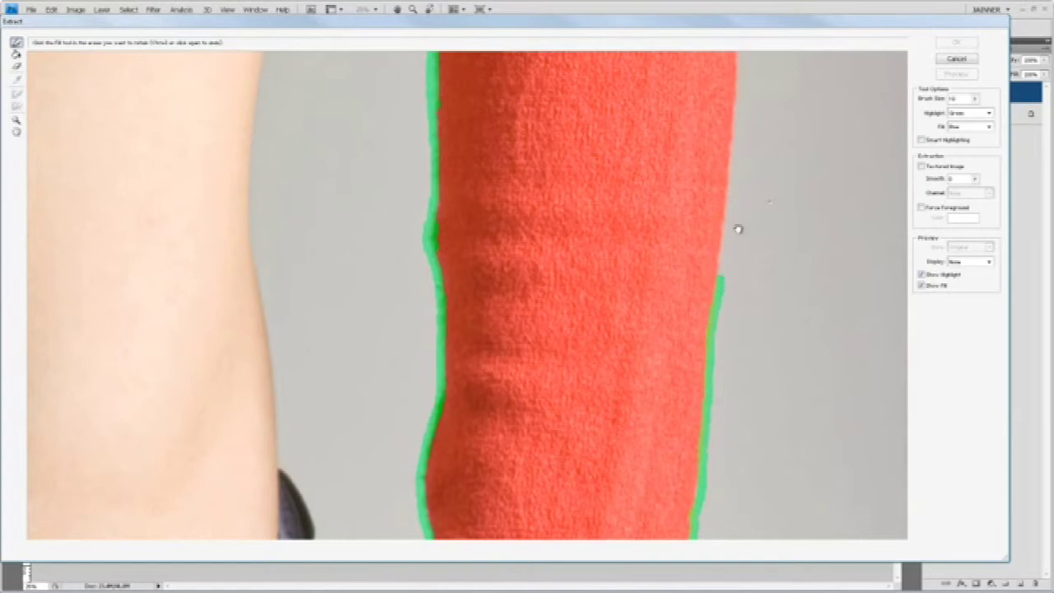
scroll(576, 330, "up", 2)
scroll(604, 417, "up", 3)
scroll(729, 457, "up", 2)
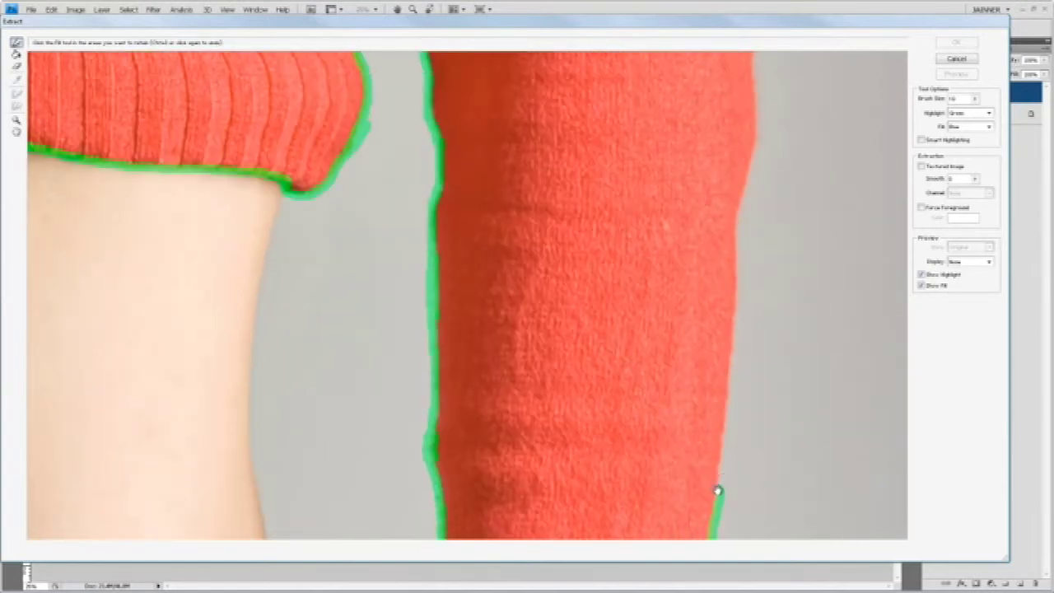
Step: Continue the outer-edge highlight up the second sleeve toward the shoulder
key("b")
left_click_drag(718, 492, 740, 306)
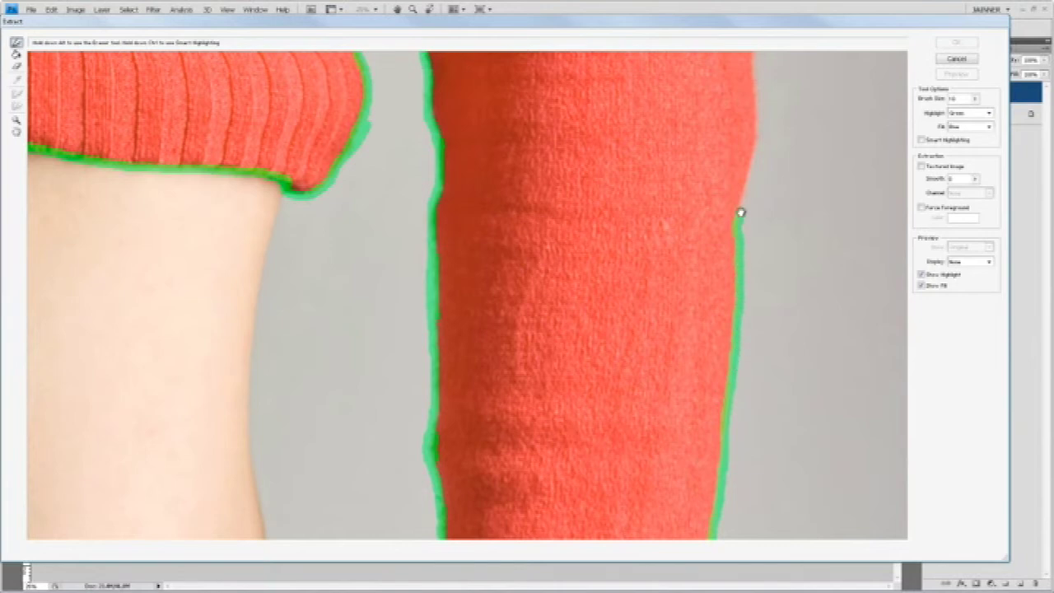
key("g")
scroll(761, 242, "up", 3)
scroll(738, 348, "up", 2)
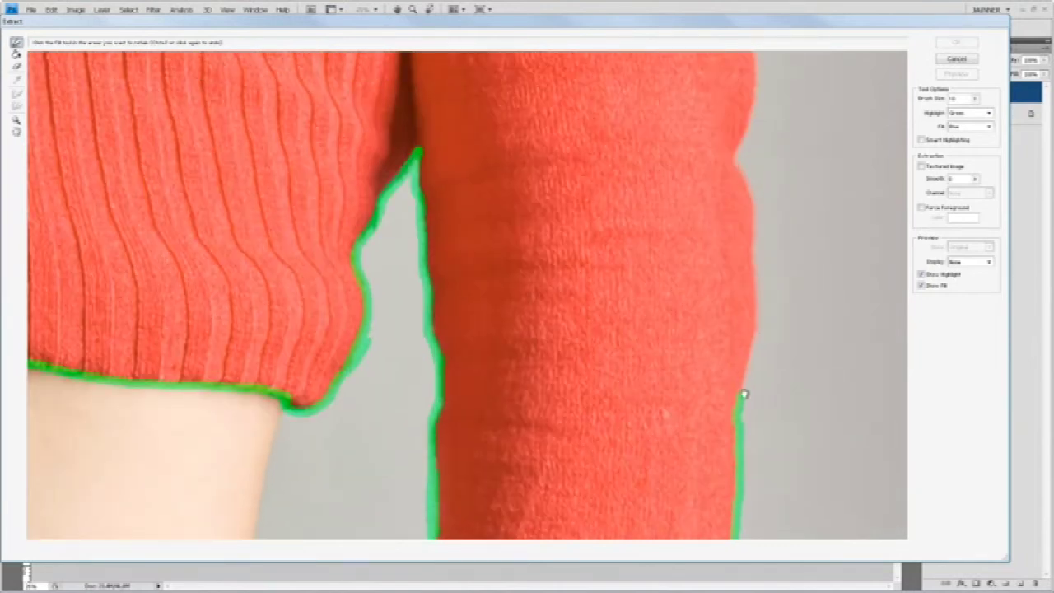
key("b")
mouse_move(742, 418)
left_mouse_down()
mouse_move(754, 379)
mouse_move(752, 232)
left_mouse_up()
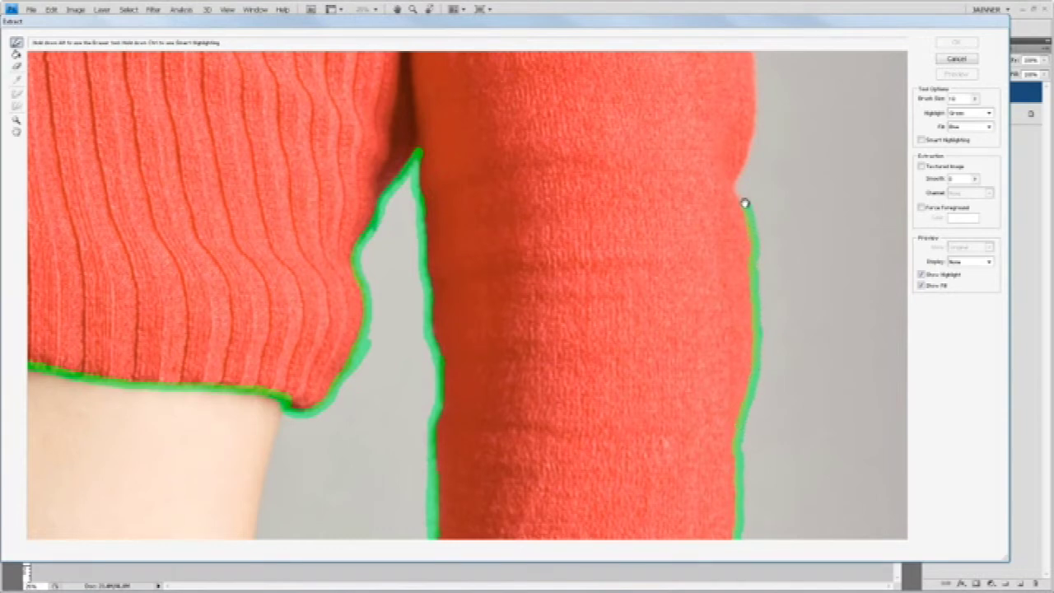
mouse_move(737, 187)
left_mouse_down()
mouse_move(735, 178)
mouse_move(733, 443)
mouse_move(755, 393)
mouse_move(734, 151)
left_mouse_up()
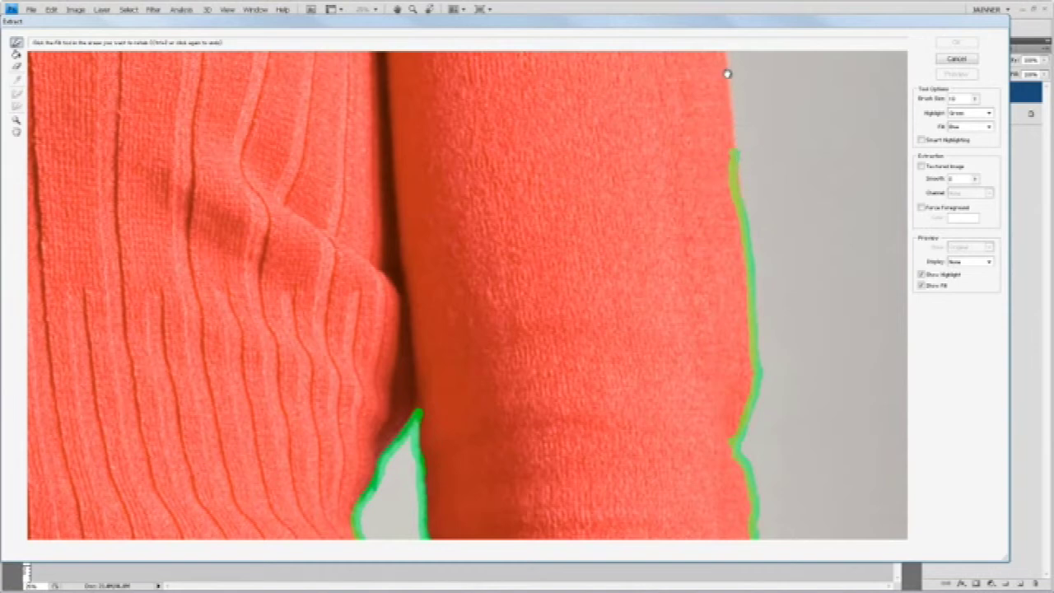
Step: Highlight the sleeve's outer edge further up the upper arm
left_click_drag(727, 74, 738, 170)
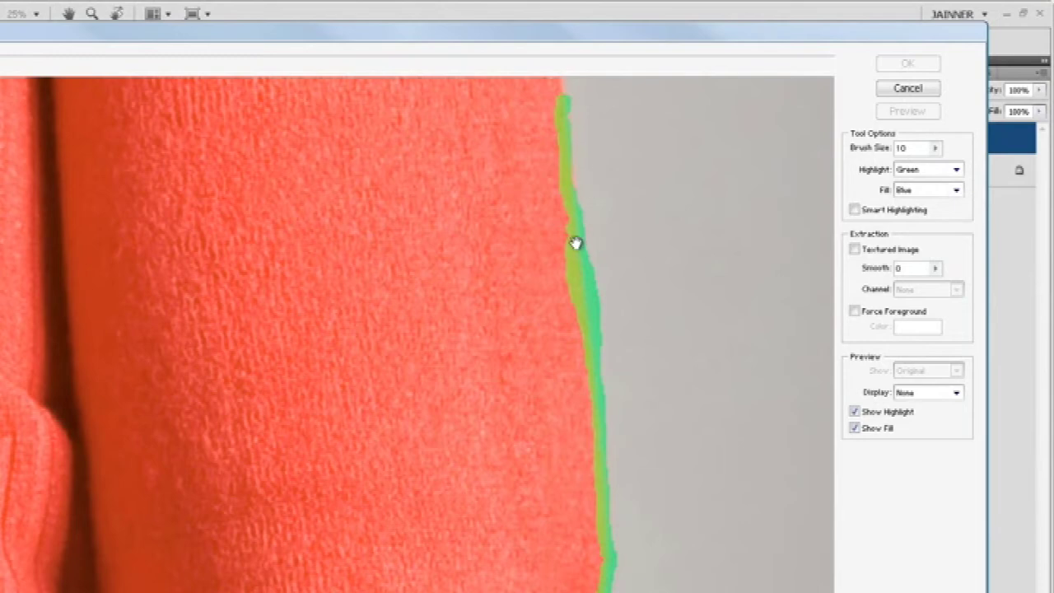
left_click_drag(575, 243, 560, 80)
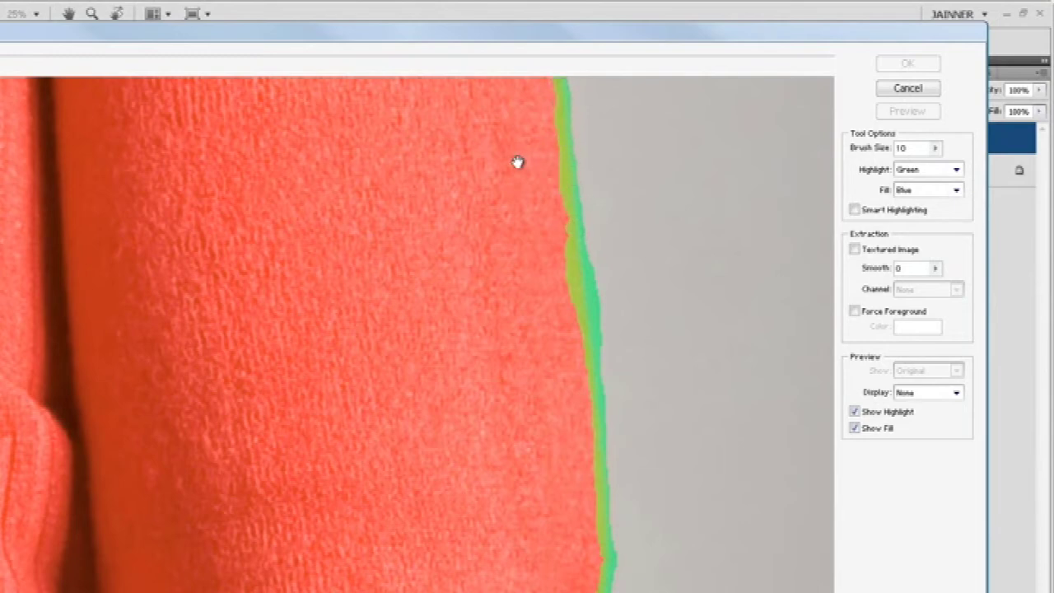
left_click_drag(533, 322, 533, 511)
left_click_drag(558, 184, 558, 332)
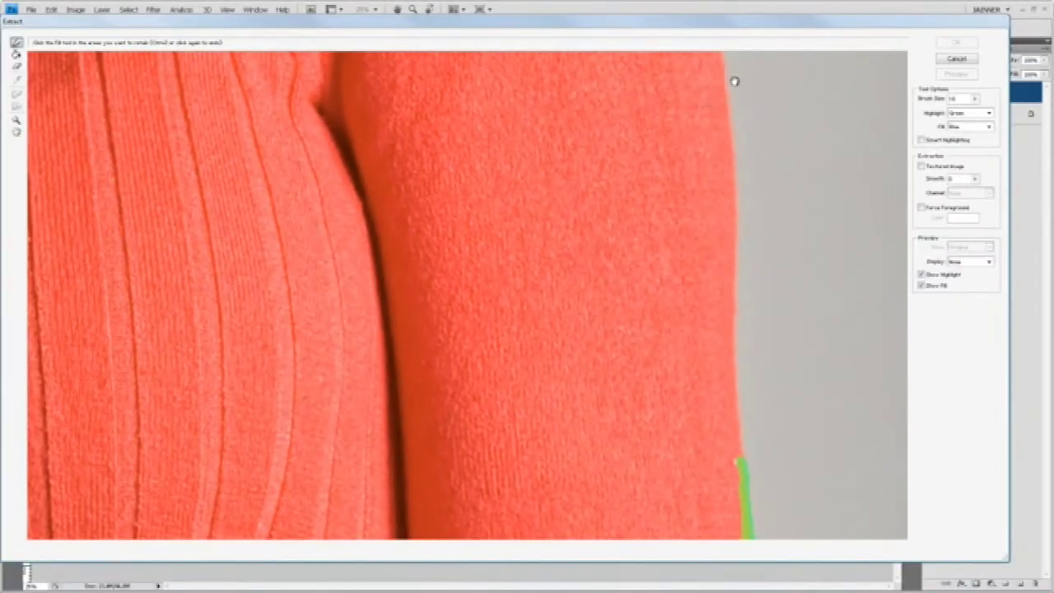
left_click_drag(735, 81, 739, 402)
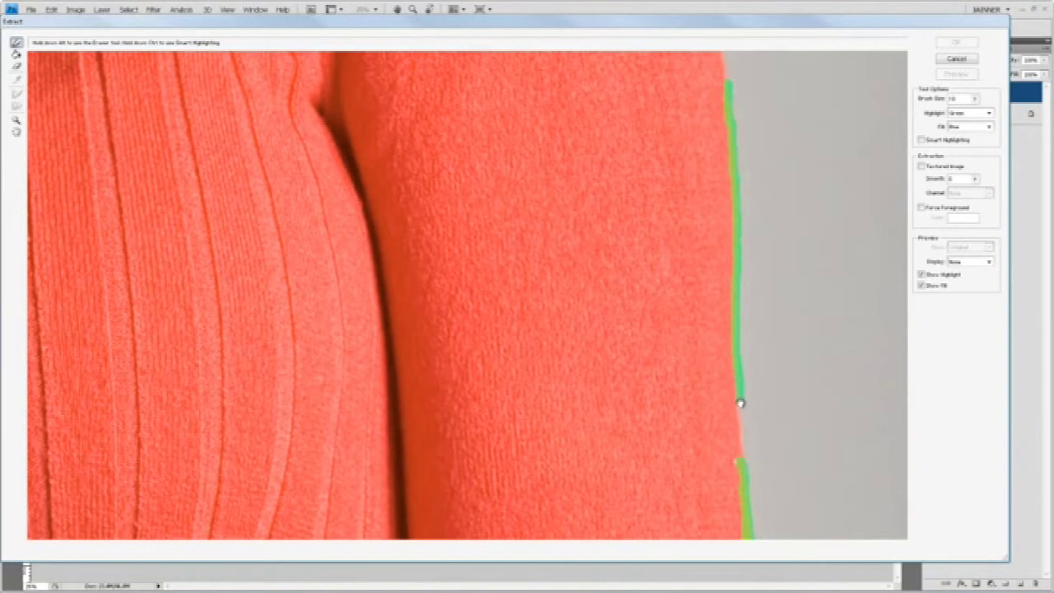
Step: Undo a stray upper-sleeve stroke and close the gap in the highlight
key("g")
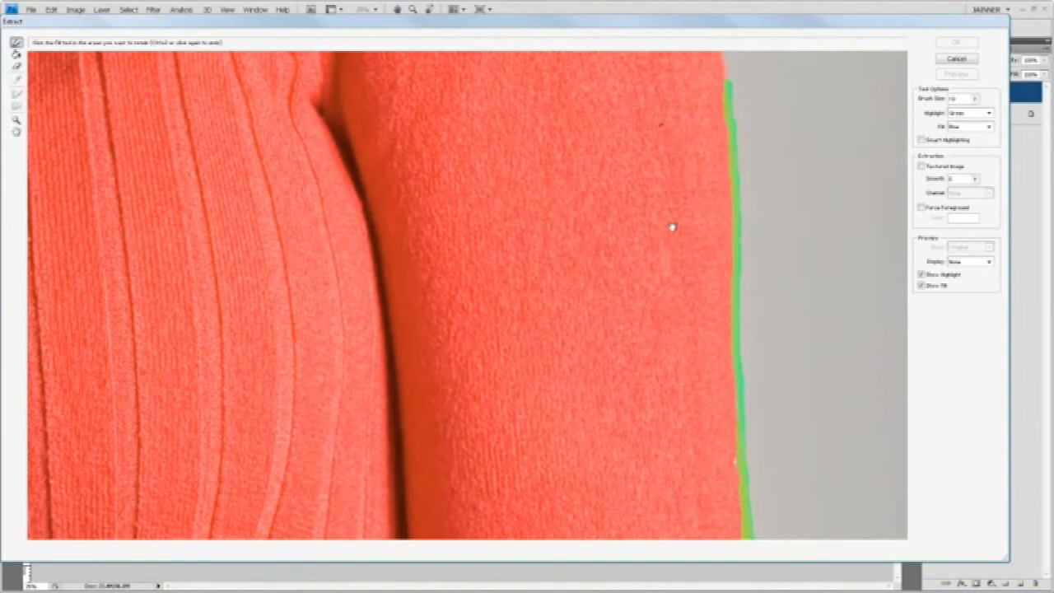
scroll(672, 226, "up", 5)
scroll(670, 384, "up", 2)
scroll(654, 400, "up", 2)
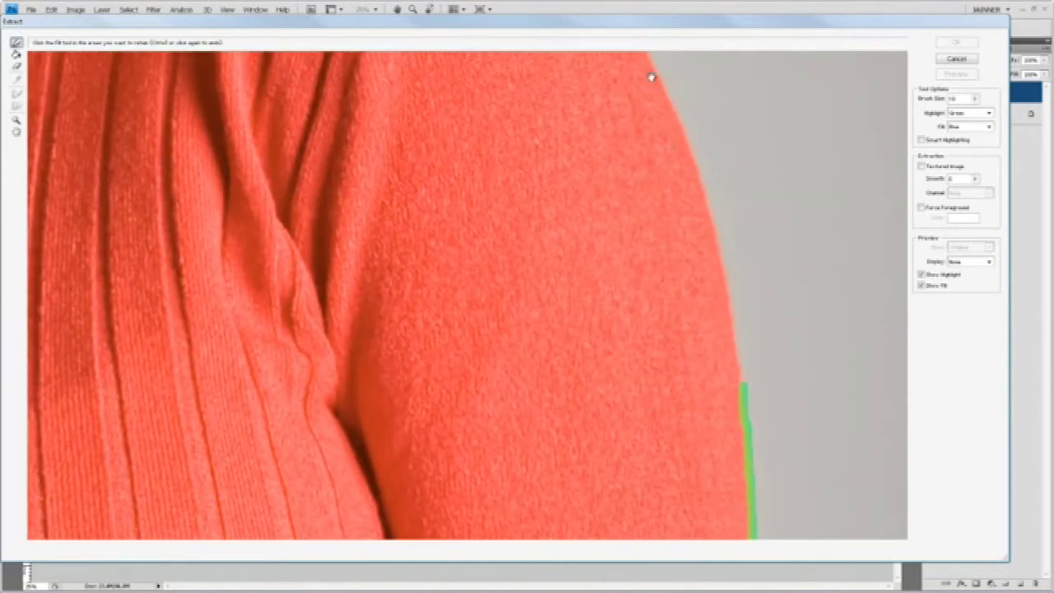
key("b")
left_click_drag(657, 71, 707, 166)
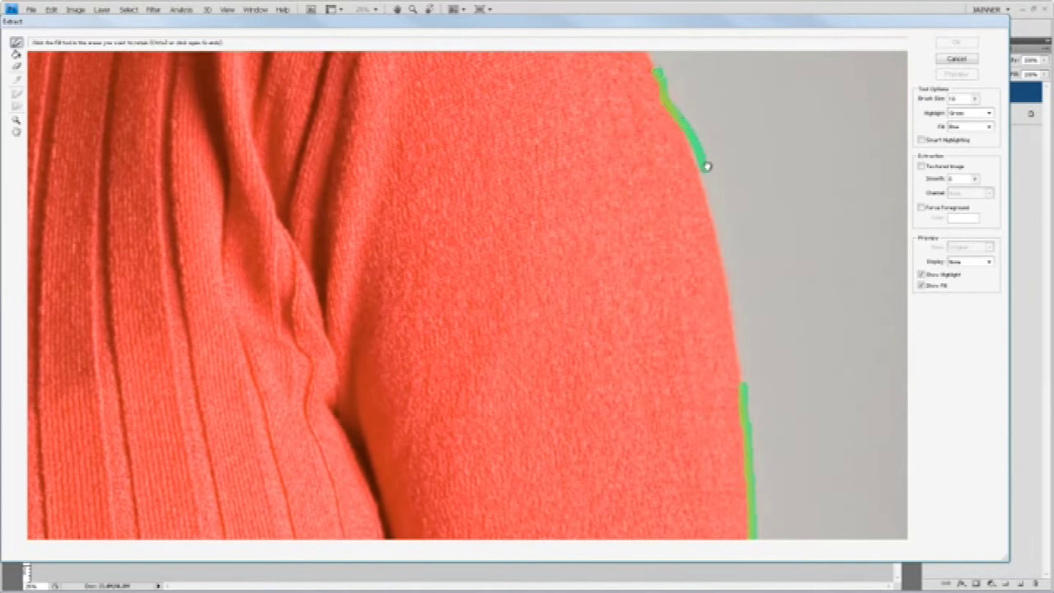
key("ctrl+z")
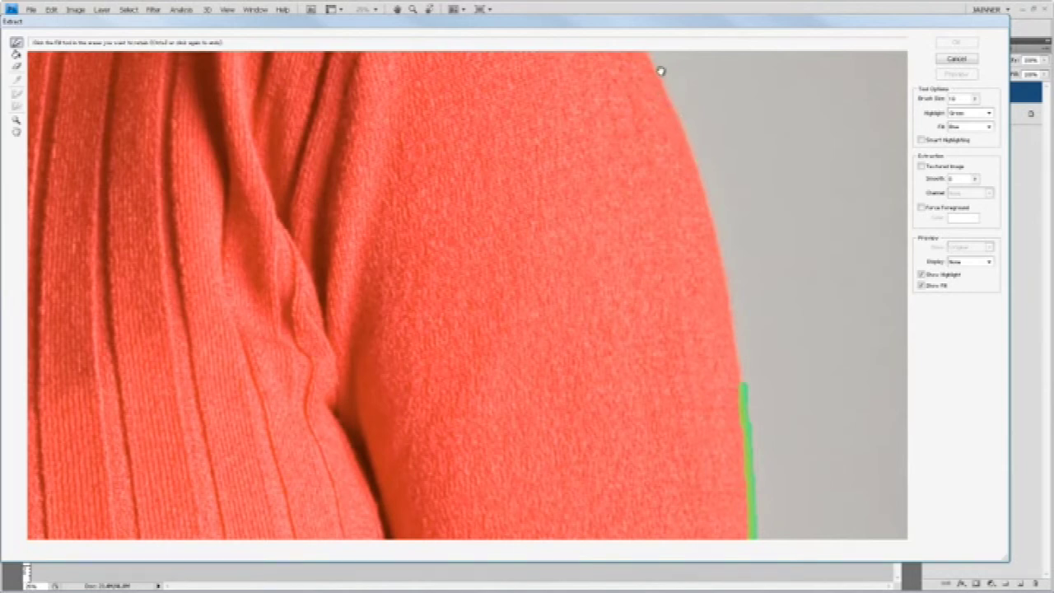
key("b")
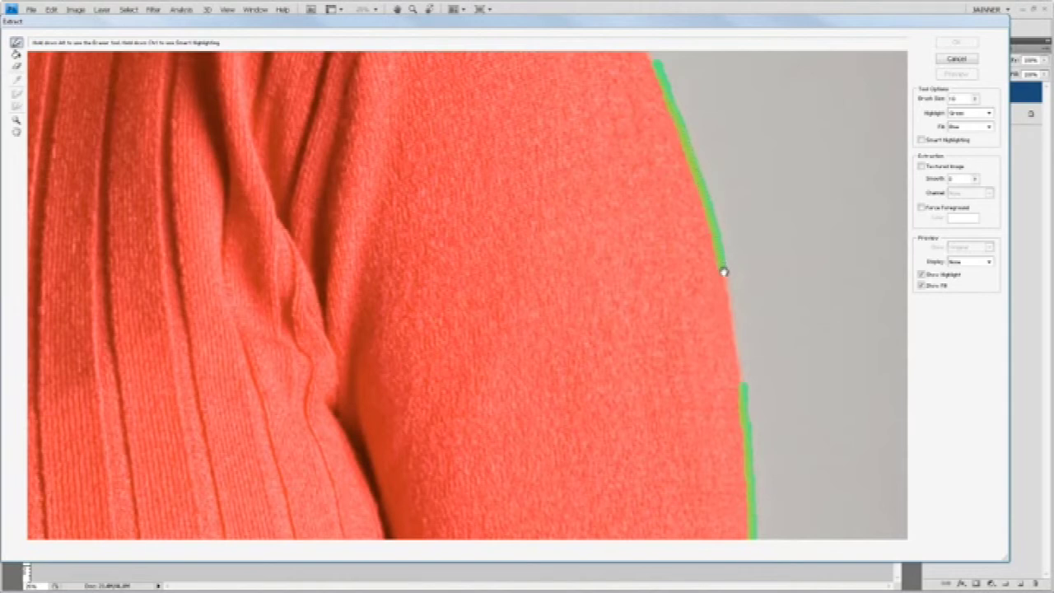
left_click_drag(723, 272, 745, 394)
Step: Highlight the top of the shoulder and down its outer edge
key("g")
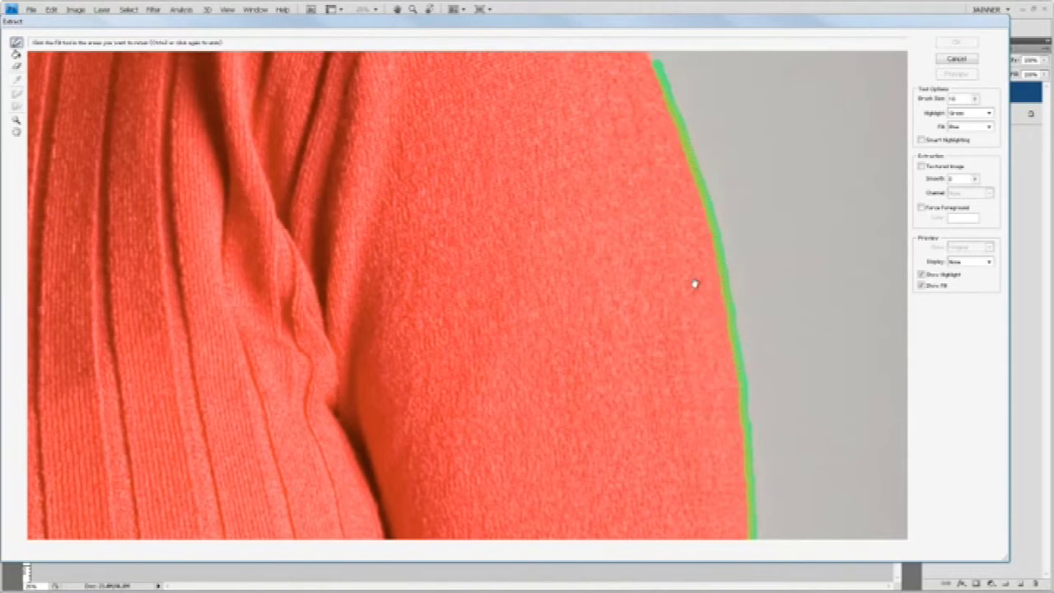
left_click_drag(611, 193, 624, 418)
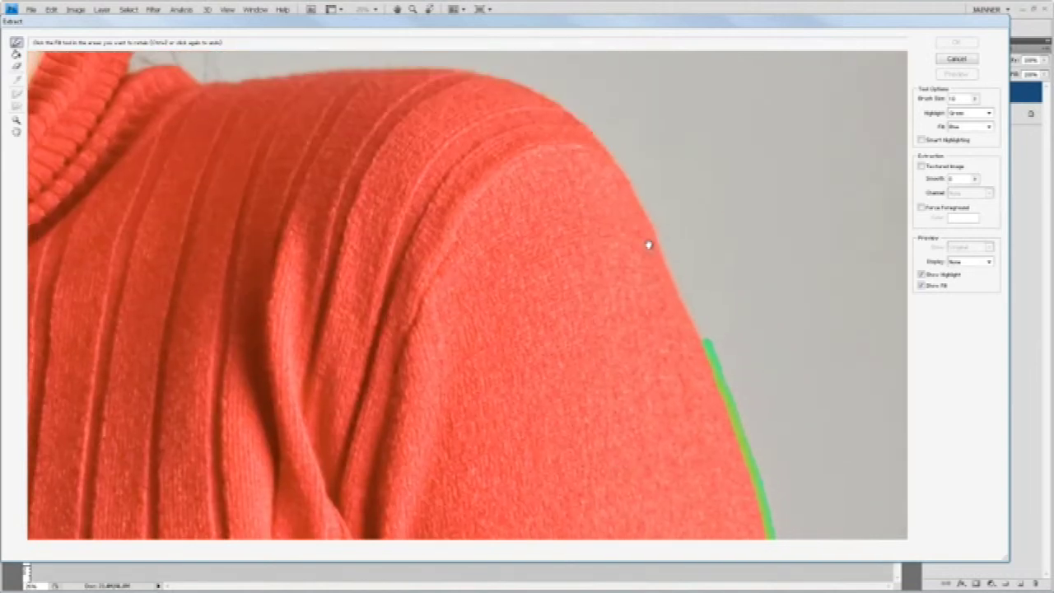
key("b")
mouse_move(197, 82)
left_mouse_down()
mouse_move(431, 68)
mouse_move(560, 105)
left_mouse_up()
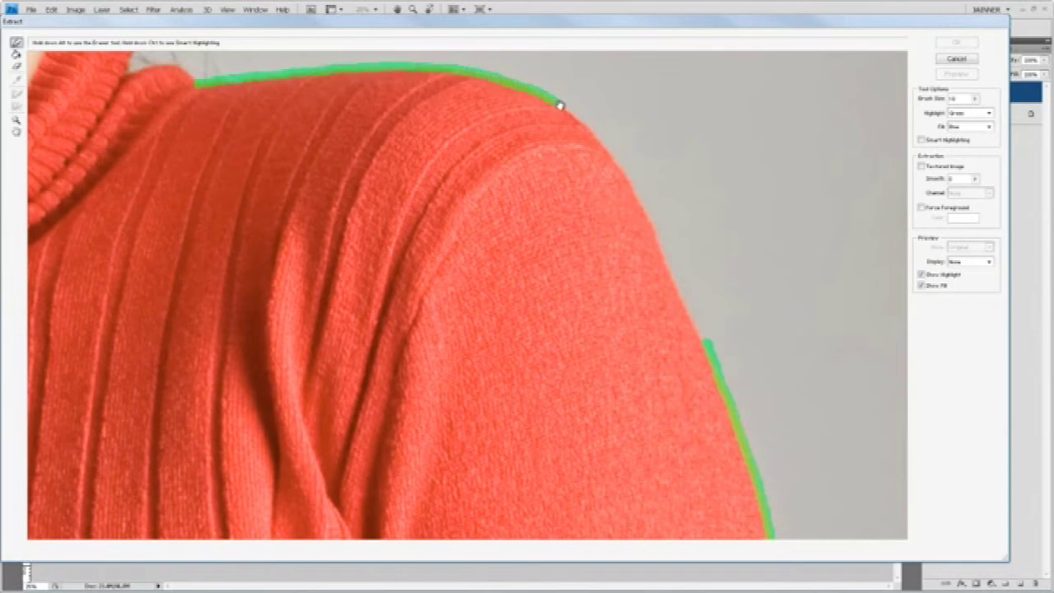
left_click_drag(631, 186, 652, 219)
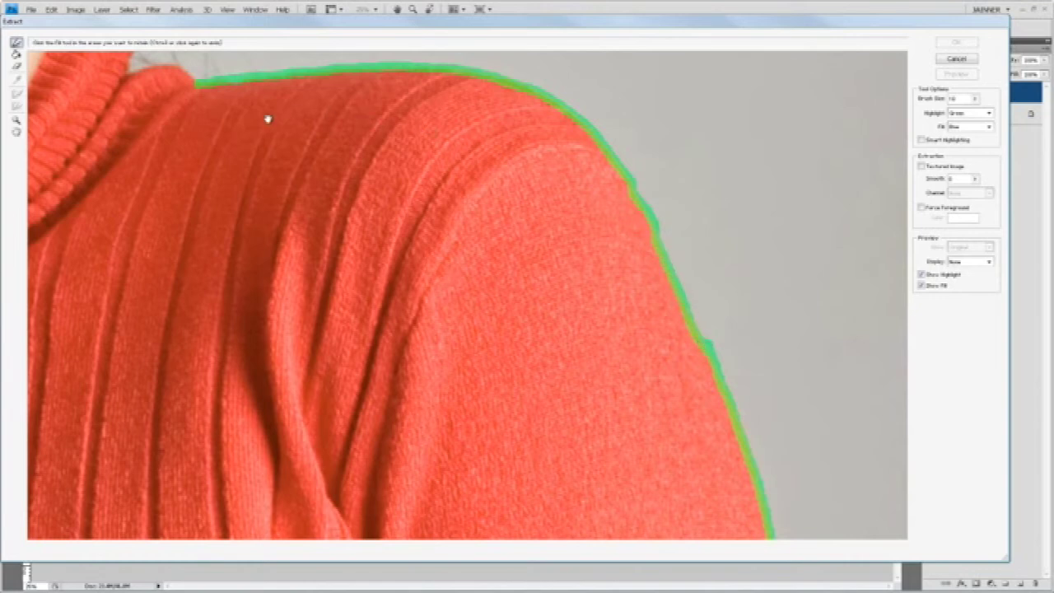
Step: Trace the turtleneck collar beside the neck, under the chin, up to the jaw
scroll(450, 207, "up", 5)
scroll(449, 206, "left", 8)
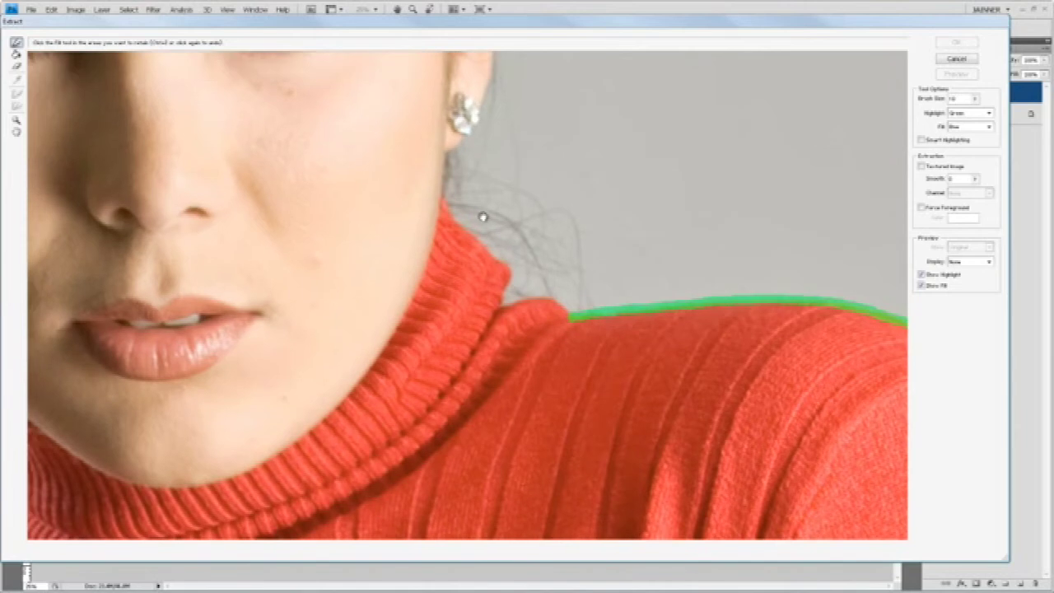
left_click_drag(438, 196, 464, 233)
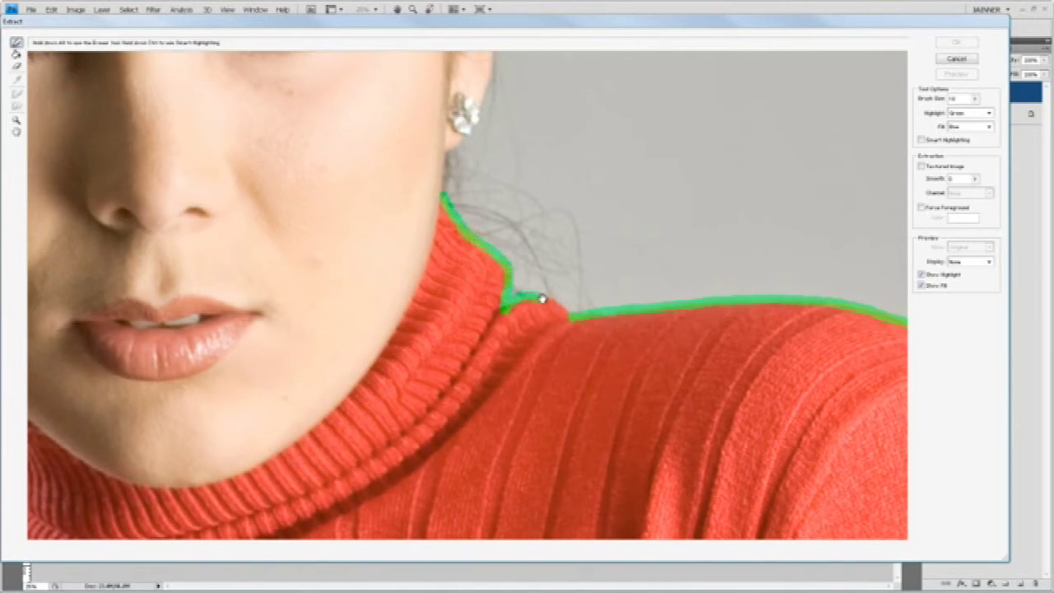
scroll(522, 219, "down", 1)
scroll(522, 219, "left", 1)
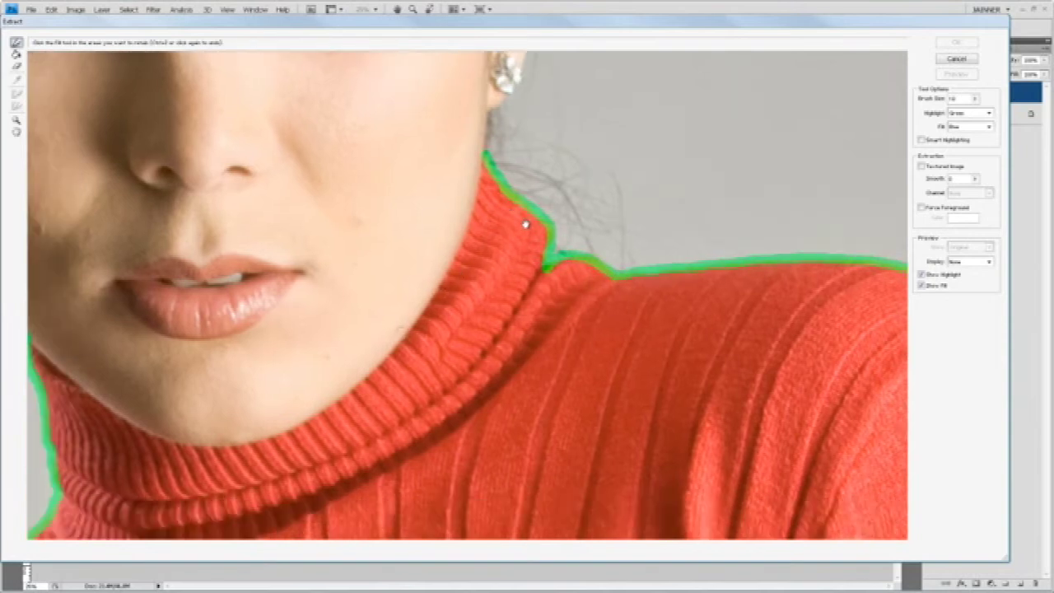
scroll(588, 189, "down", 2)
scroll(588, 189, "left", 3)
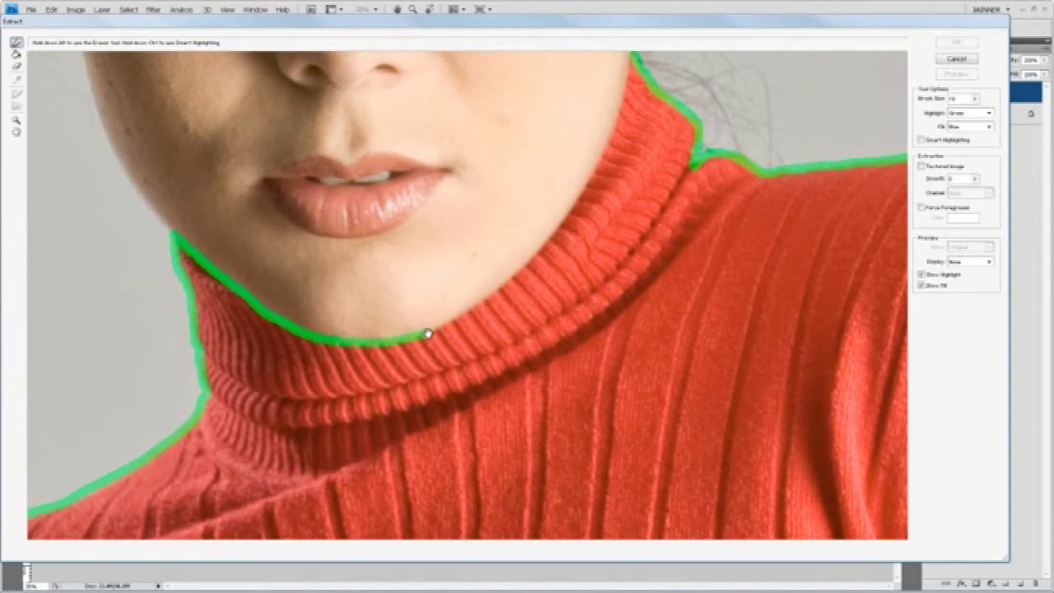
left_click_drag(428, 334, 530, 263)
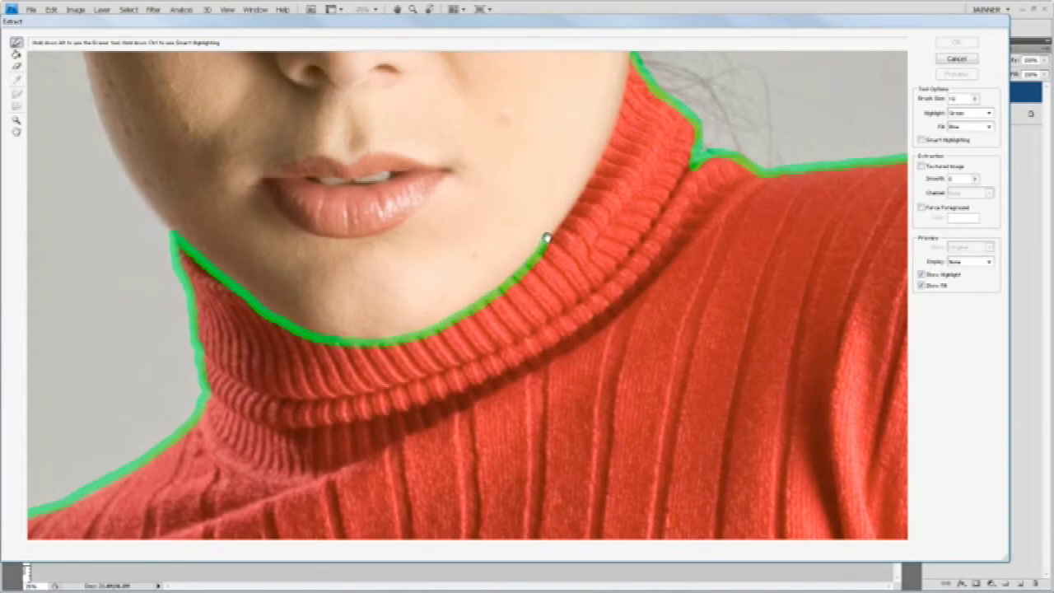
left_click_drag(565, 214, 602, 150)
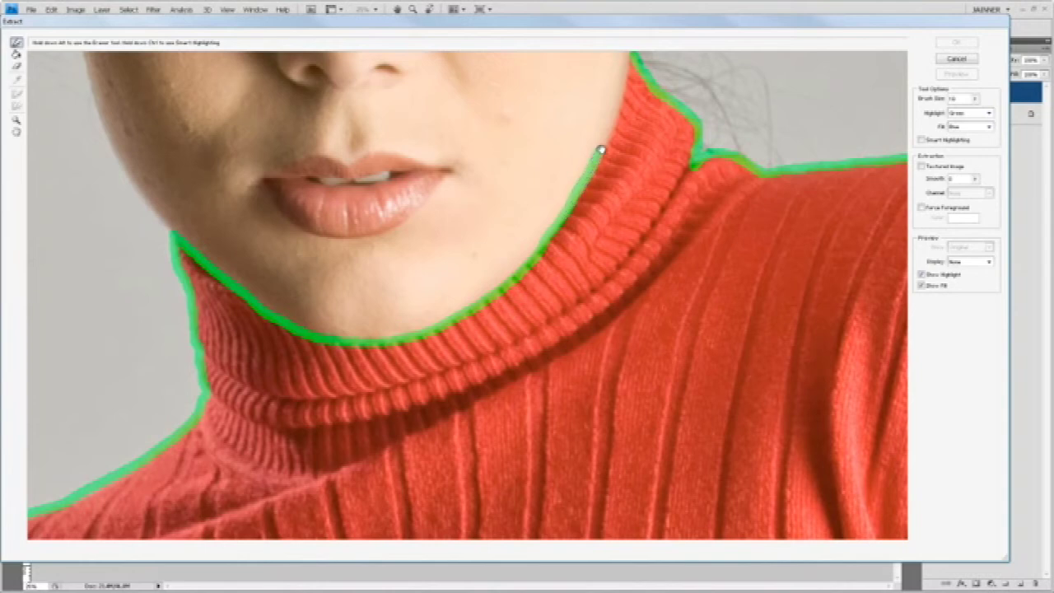
left_click_drag(625, 93, 630, 52)
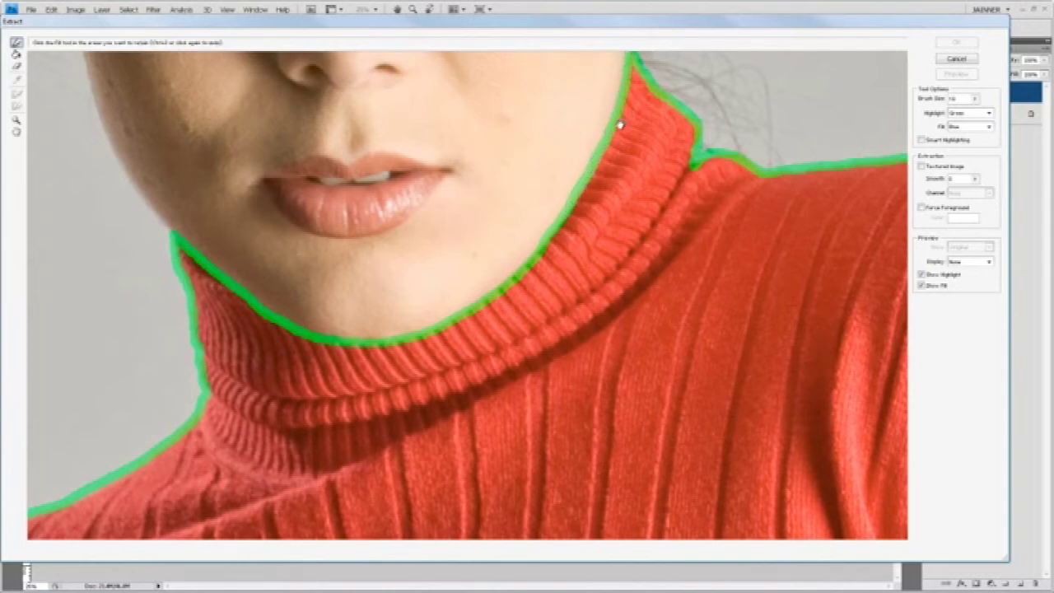
Step: Select the Zoom tool set to zoom out
key("b")
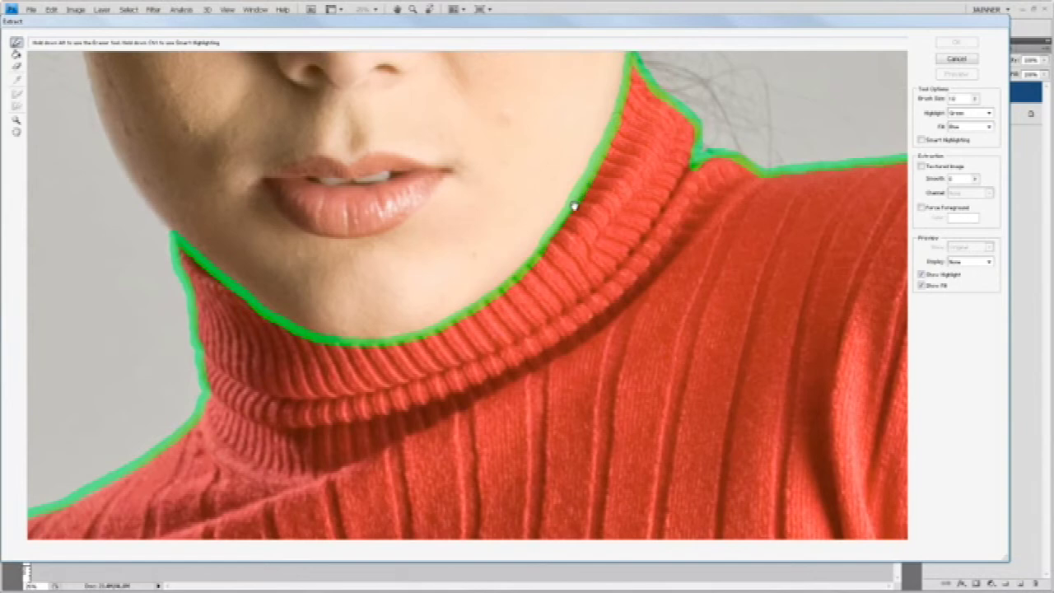
key("g")
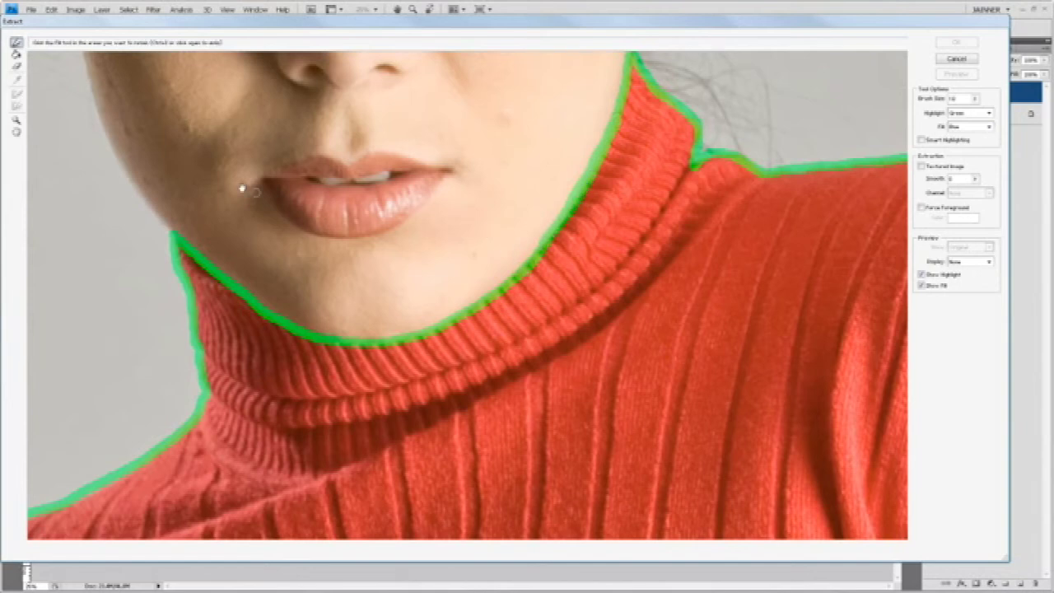
key("z")
key("alt")
Step: Zoom out to the whole figure and fill the outlined sweater as the area to keep
left_click(352, 300, "alt")
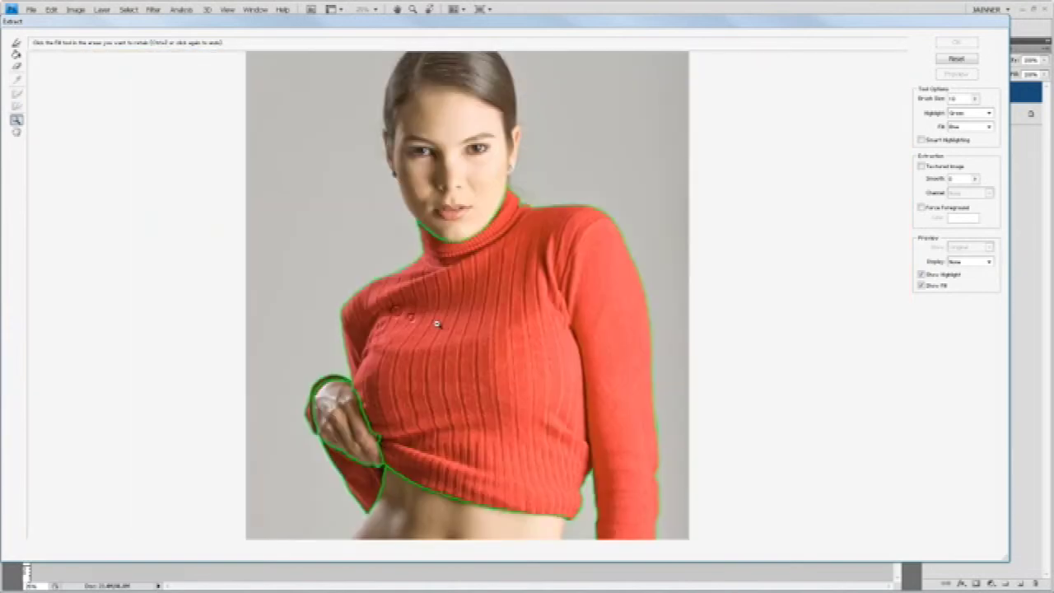
left_click(400, 313, "alt")
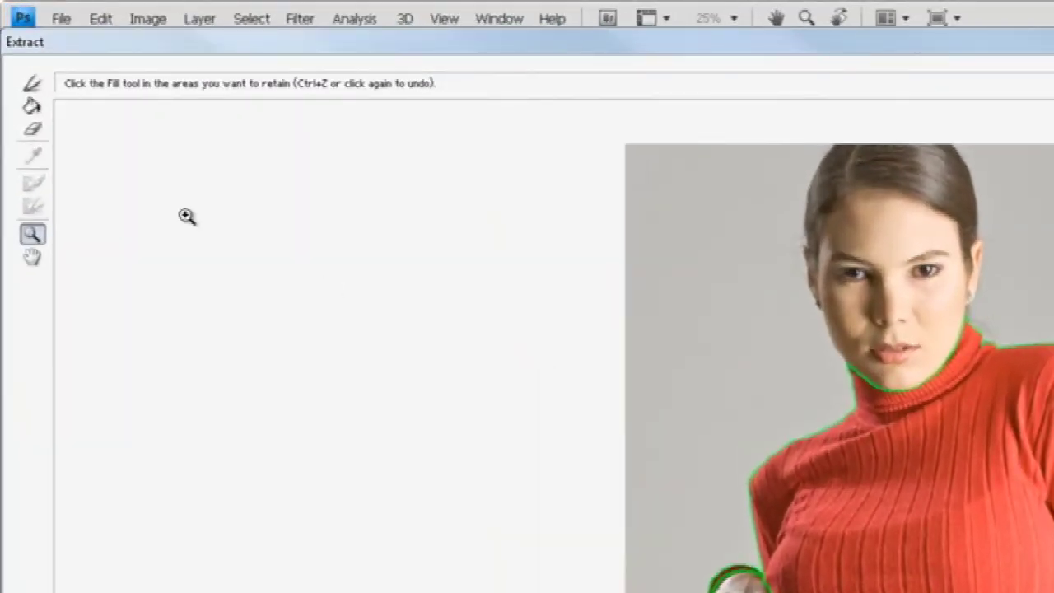
key("g")
left_click(461, 271)
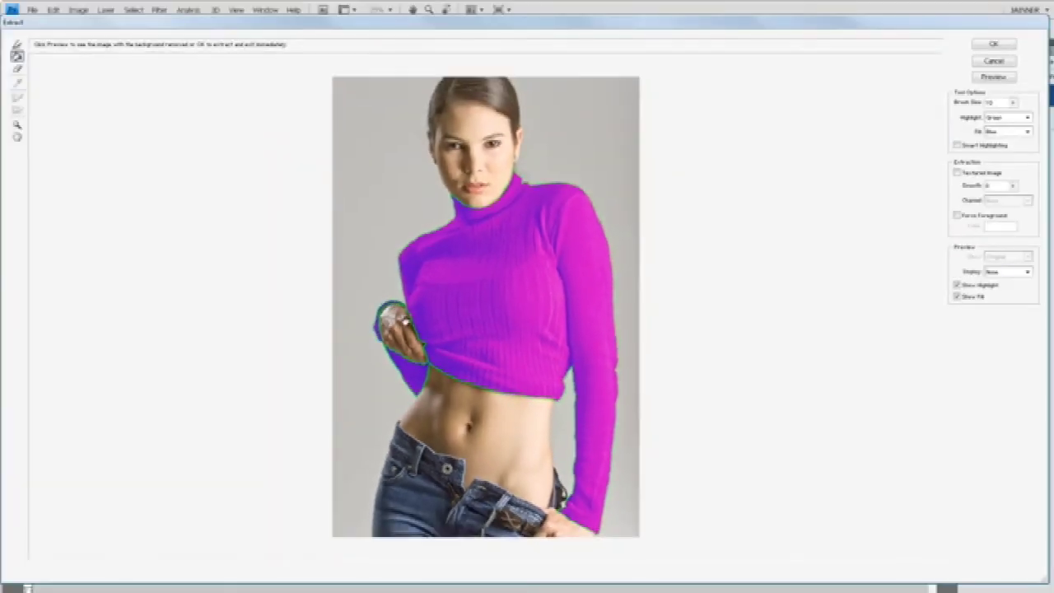
Step: Check the outline around the hand and hem, then apply the extraction
left_click(16, 124)
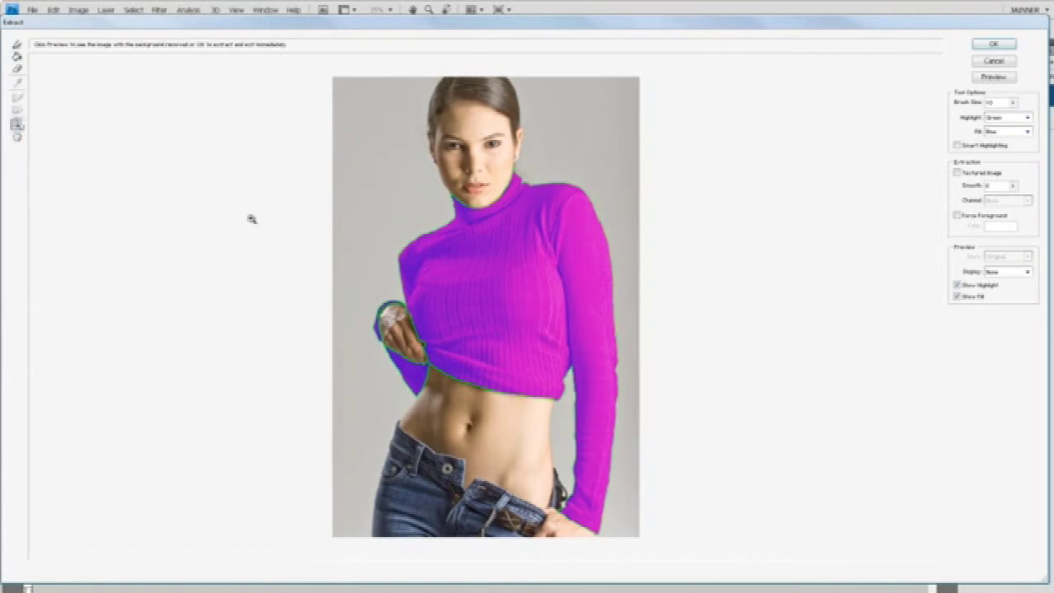
left_click_drag(333, 255, 425, 335)
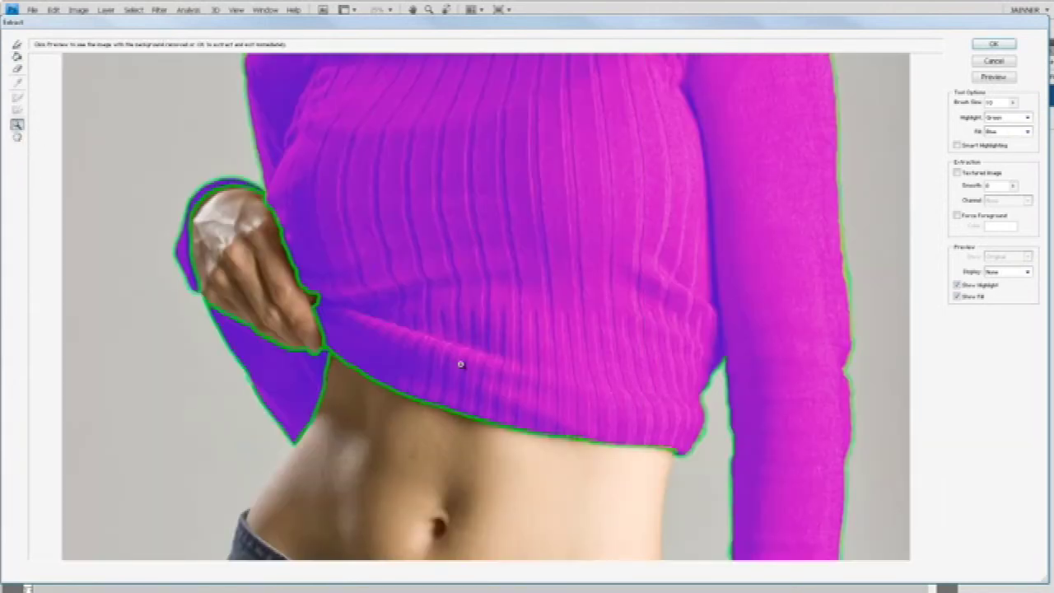
left_click(994, 44)
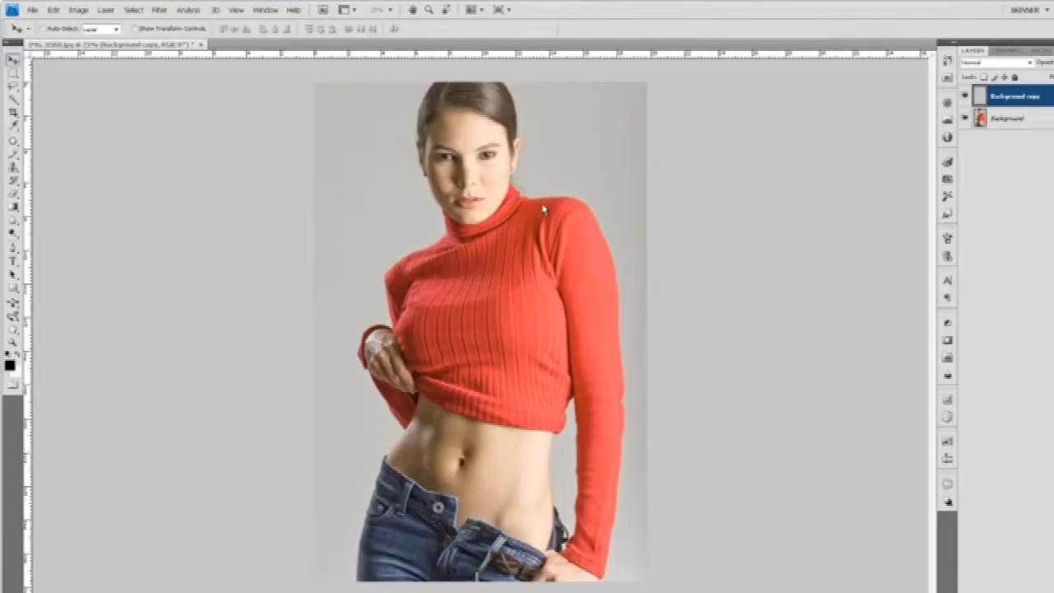
Step: Toggle the Background layer's visibility to check the sweater extraction, leaving it hidden
left_click(966, 119)
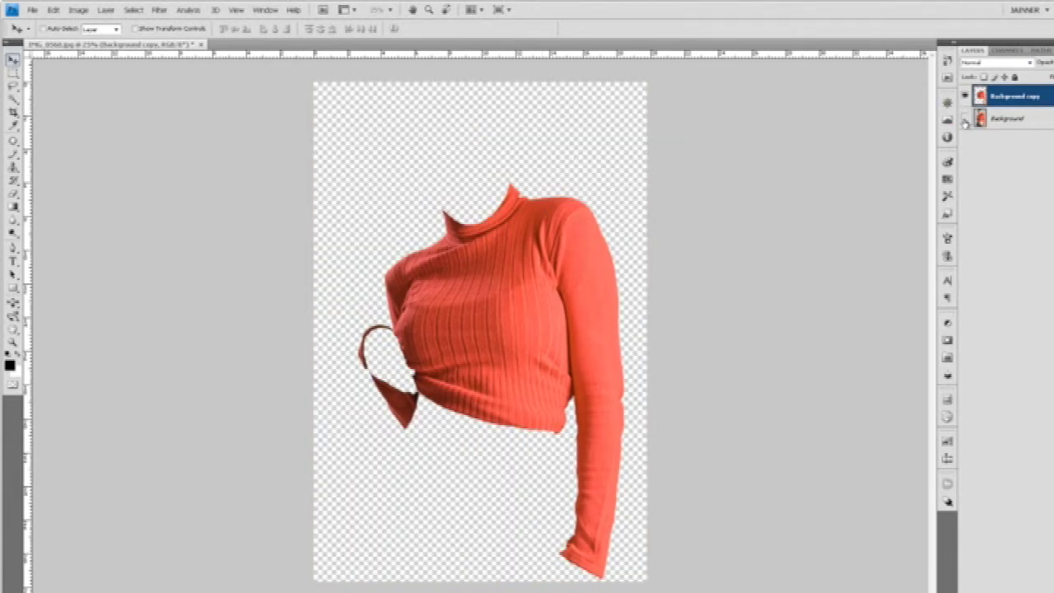
left_click(965, 119)
left_click(966, 119)
Step: Set the sweater layer's blend mode to Color
left_click(965, 119)
left_click(1027, 62)
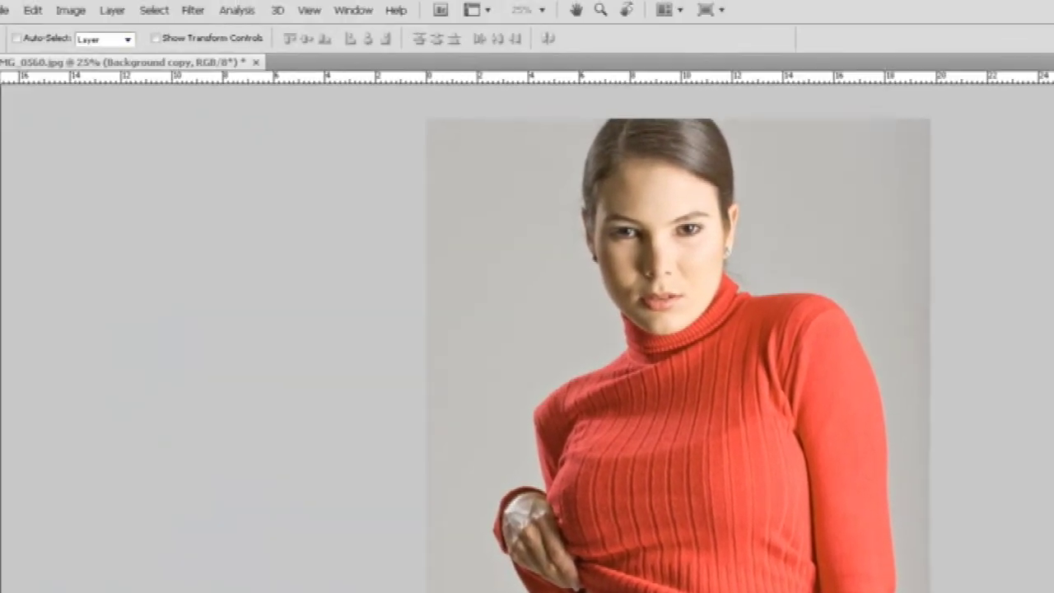
left_click(122, 16)
mouse_move(145, 60)
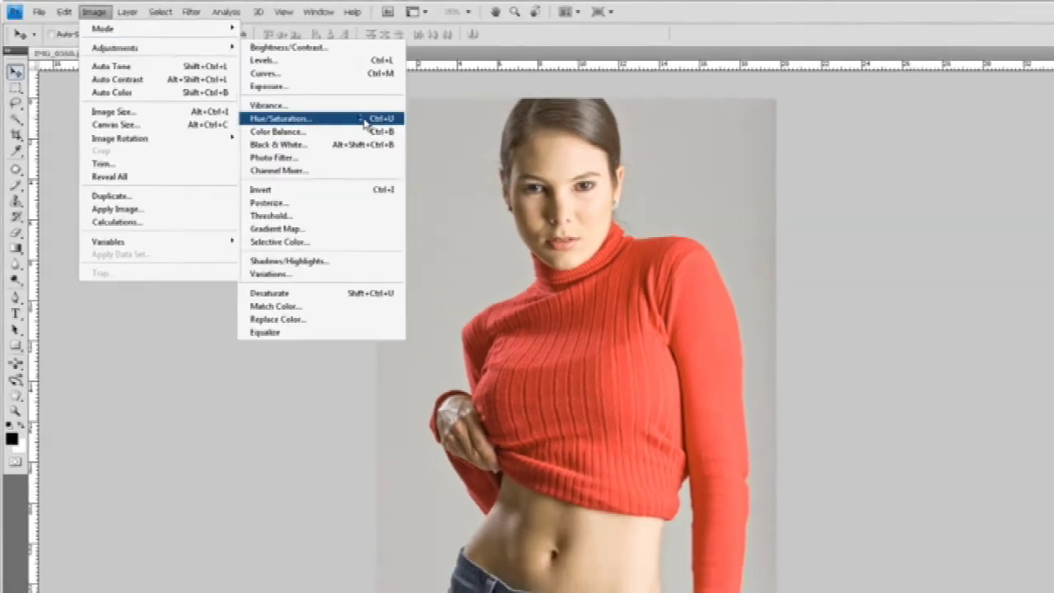
Step: In Hue/Saturation, turn on Colorize and tint the sweater a darker, saturated green
left_click(354, 149)
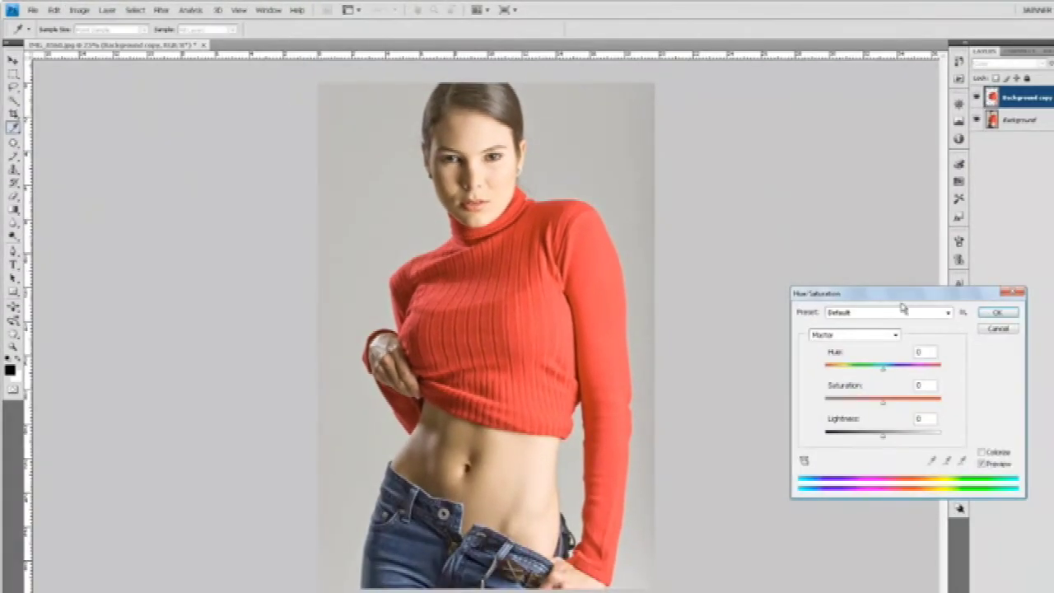
left_click_drag(902, 306, 751, 210)
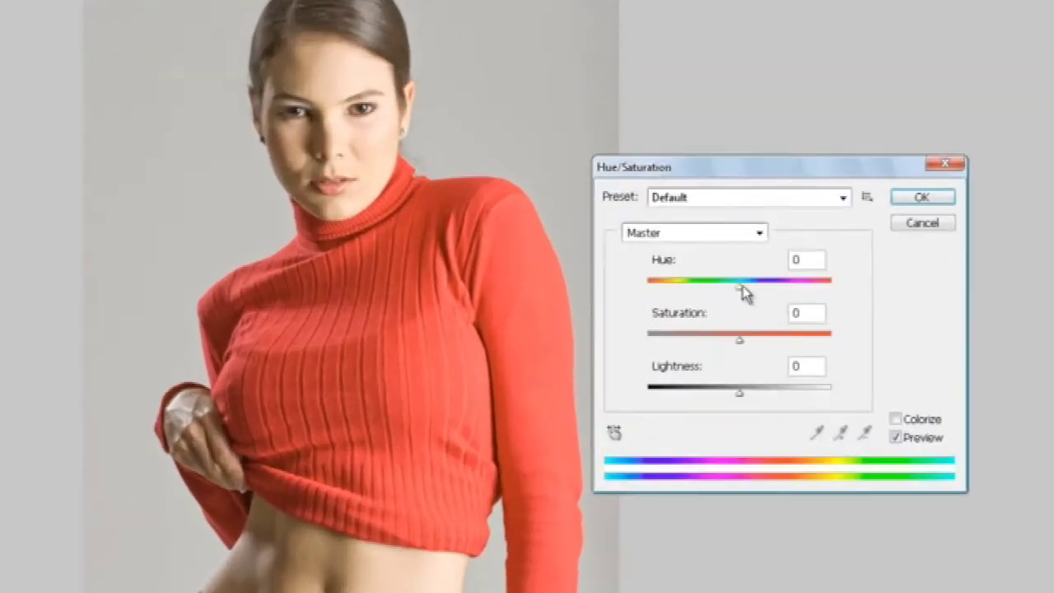
mouse_move(745, 294)
left_mouse_down()
mouse_move(703, 295)
mouse_move(779, 300)
left_mouse_up()
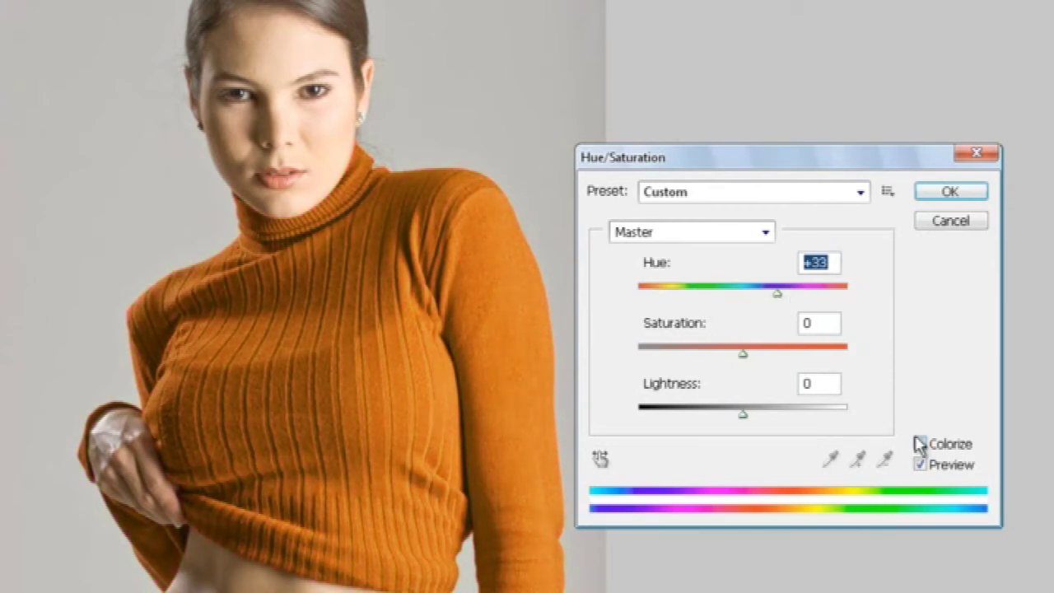
left_click(920, 444)
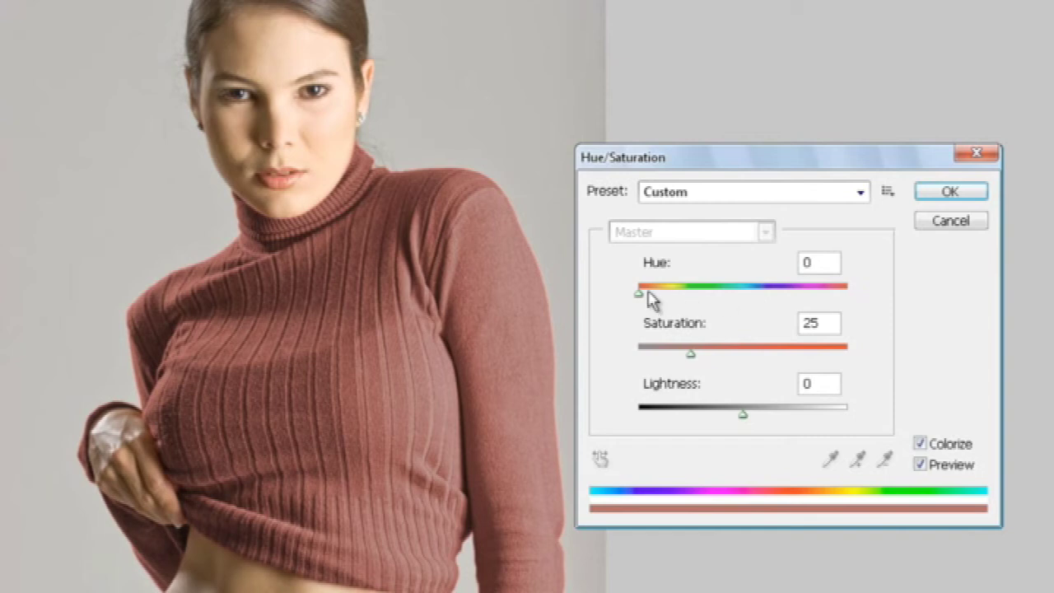
left_click_drag(652, 300, 701, 301)
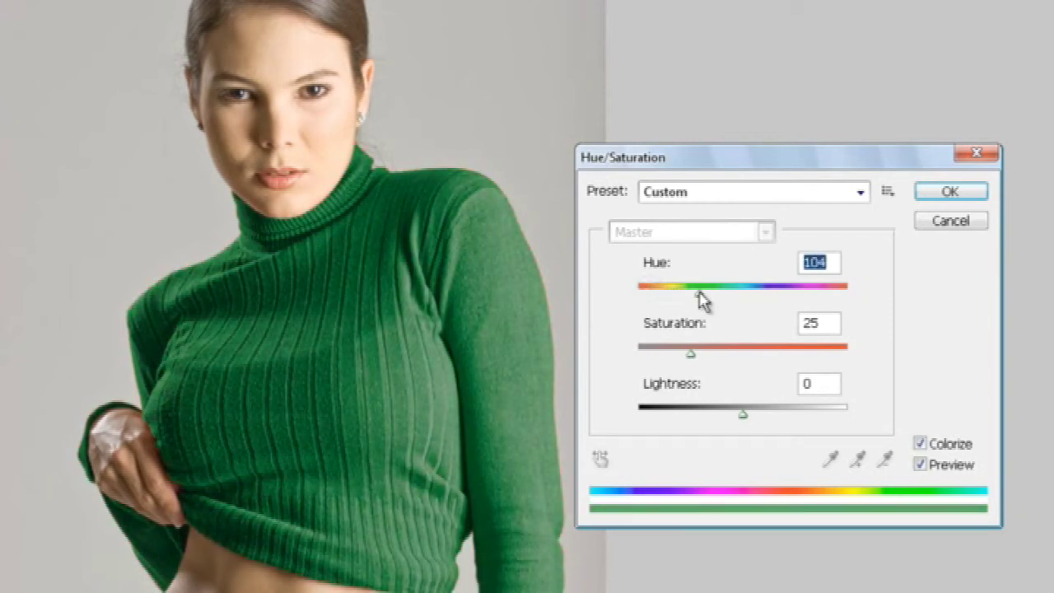
mouse_move(697, 359)
left_mouse_down()
mouse_move(743, 358)
mouse_move(685, 362)
left_mouse_up()
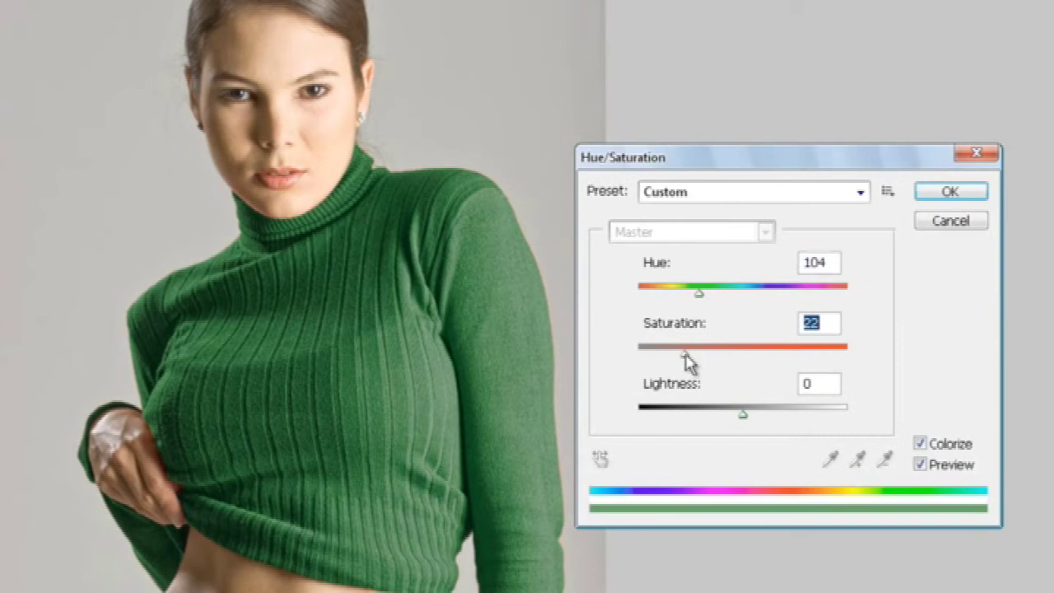
mouse_move(743, 415)
left_mouse_down()
mouse_move(684, 420)
mouse_move(713, 425)
mouse_move(694, 424)
left_mouse_up()
Step: Fine-tune the tint to Hue 148, Saturation 40, Lightness -29 and apply it
left_click_drag(706, 307, 799, 294)
mouse_move(819, 287)
left_mouse_down()
mouse_move(857, 279)
mouse_move(720, 295)
left_mouse_up()
mouse_move(692, 415)
left_mouse_down()
mouse_move(722, 417)
mouse_move(713, 416)
left_mouse_up()
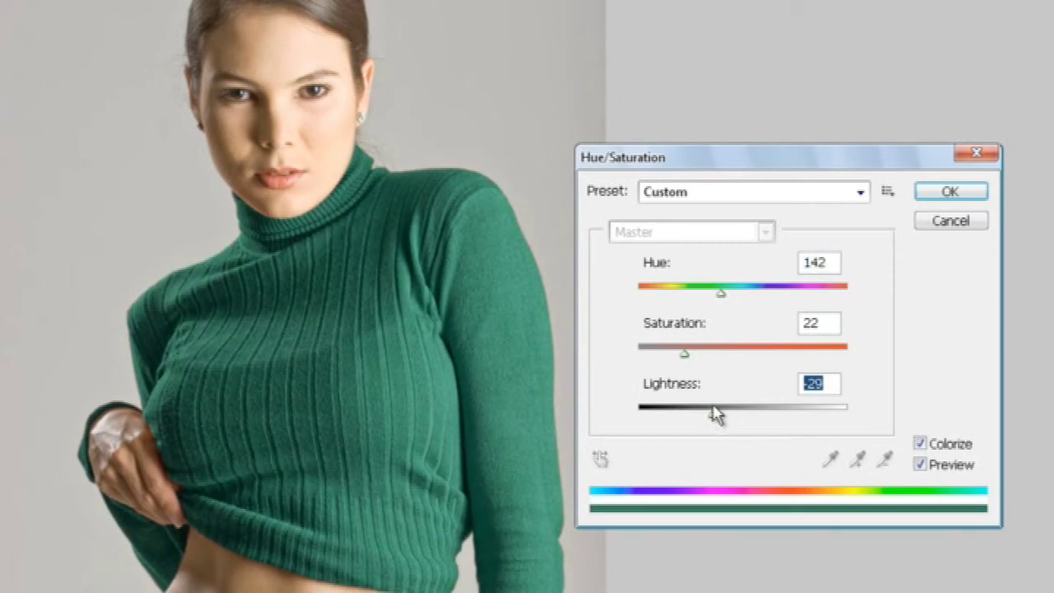
left_click(692, 360)
left_click_drag(691, 355, 723, 355)
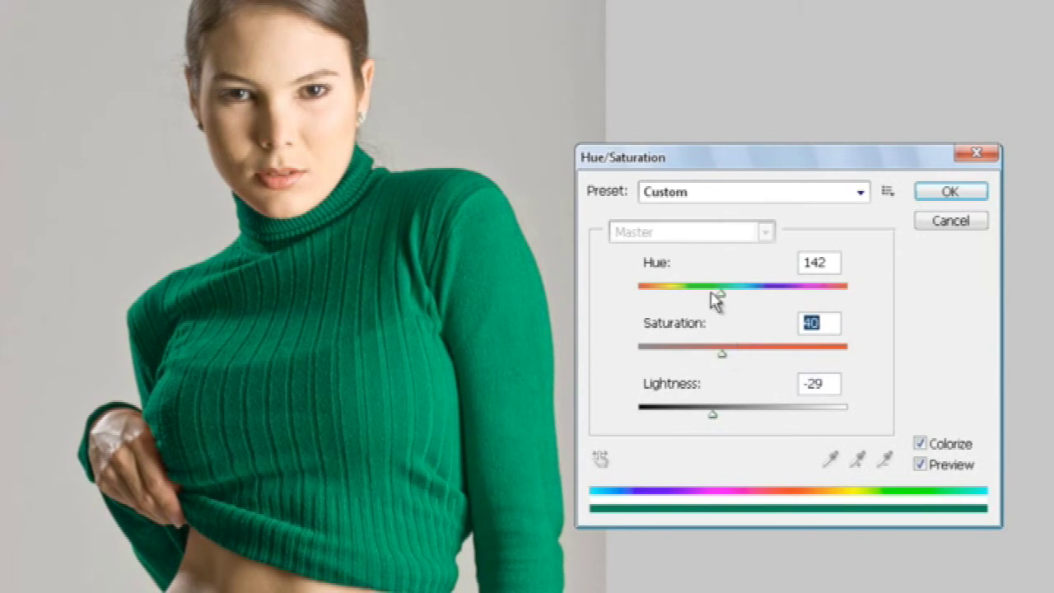
left_click_drag(711, 298, 713, 303)
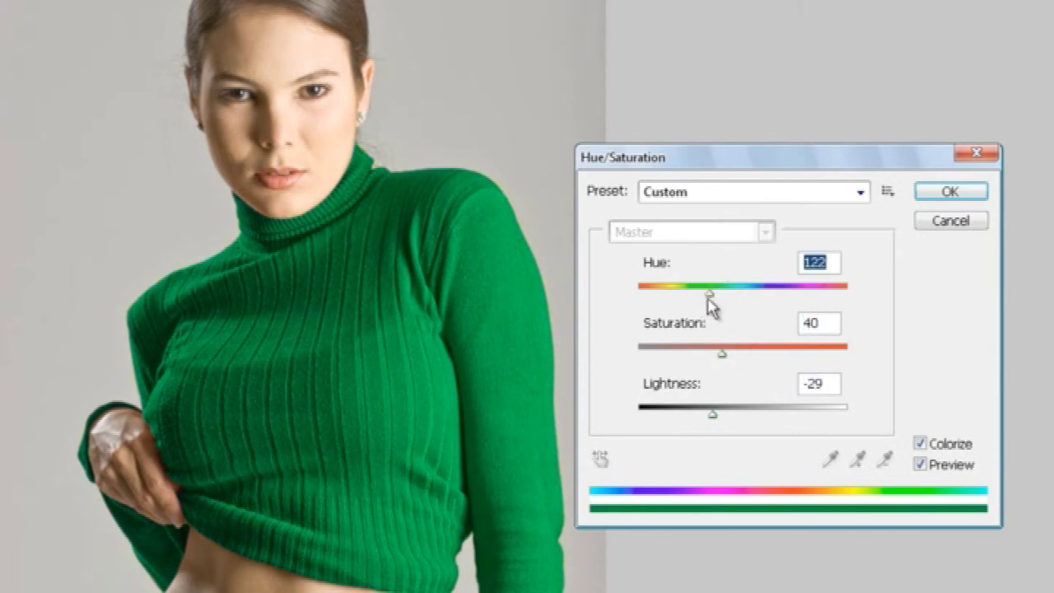
left_click_drag(713, 303, 725, 299)
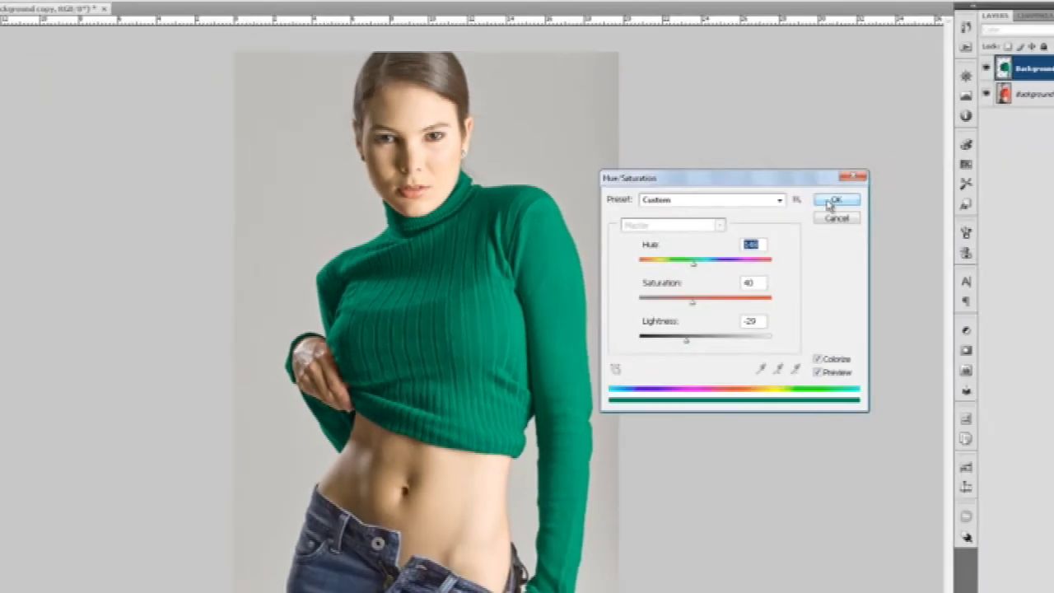
left_click(939, 196)
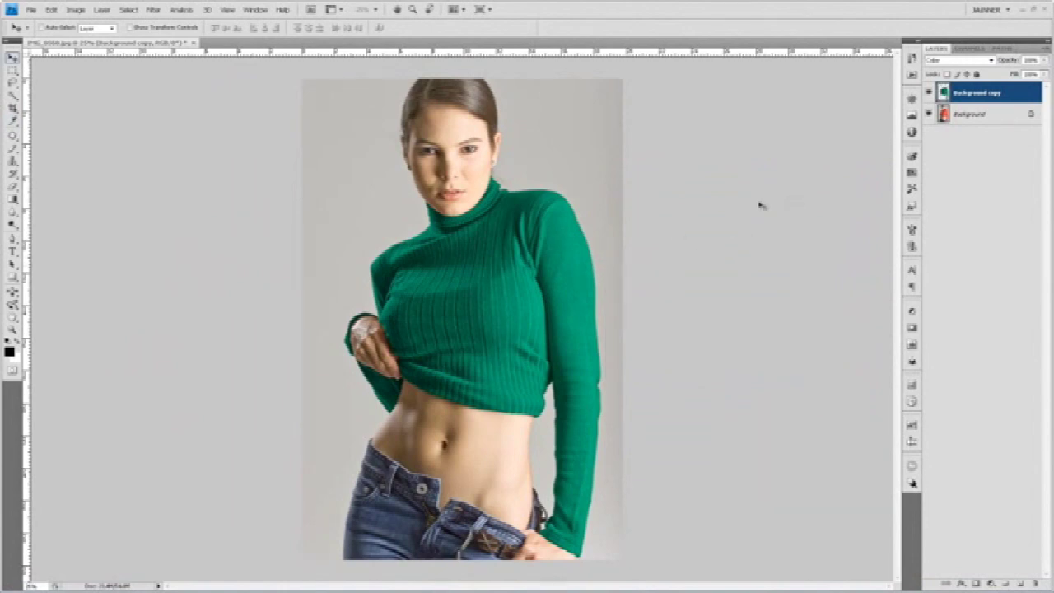
Step: Toggle the Background copy layer twice to compare the green sweater with the red original
left_click(929, 93)
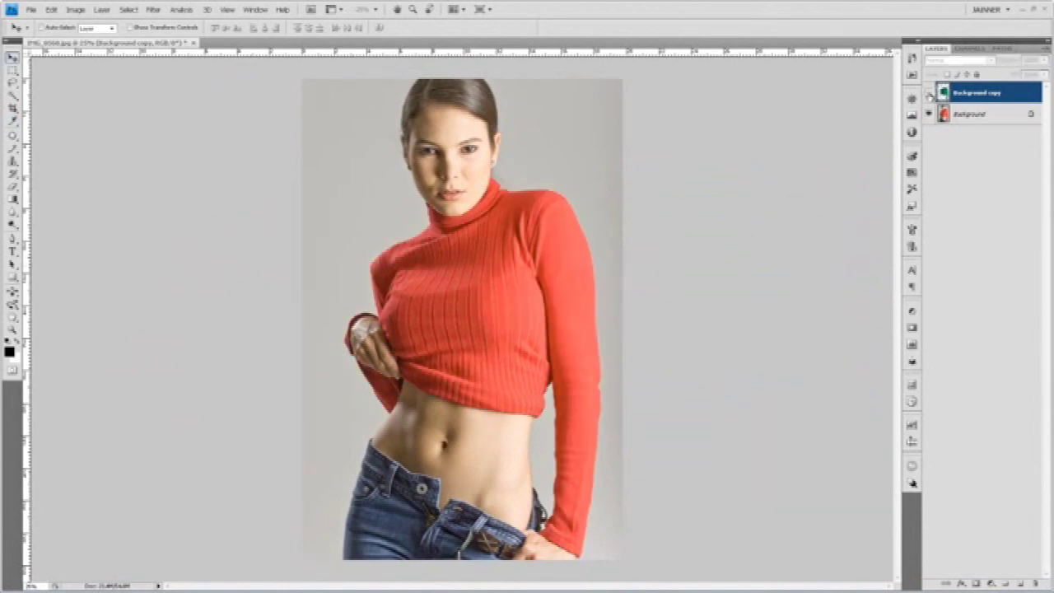
left_click(929, 93)
left_click(929, 93)
left_click(929, 93)
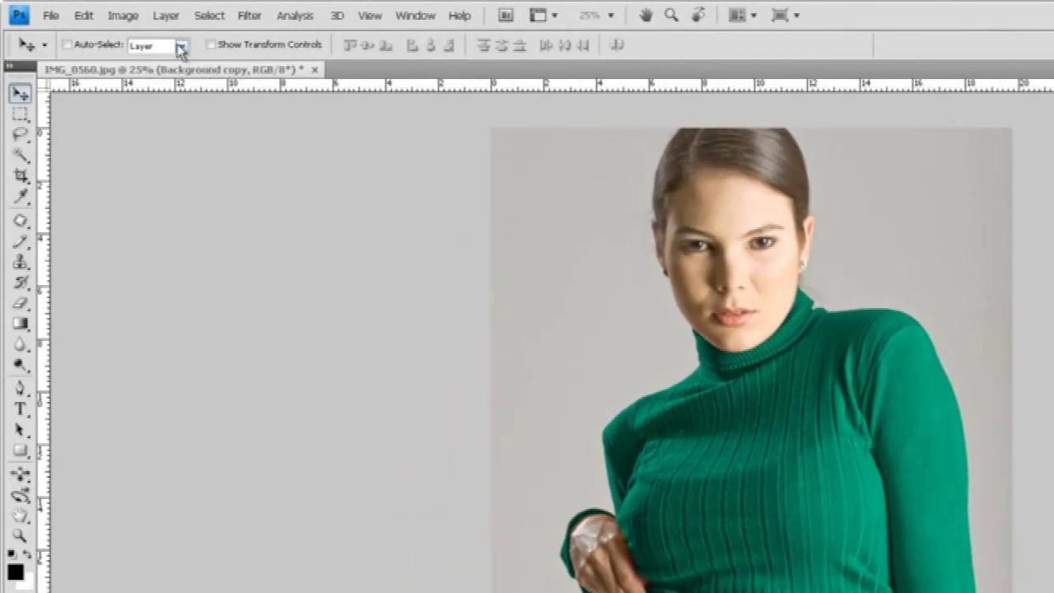
left_click(75, 10)
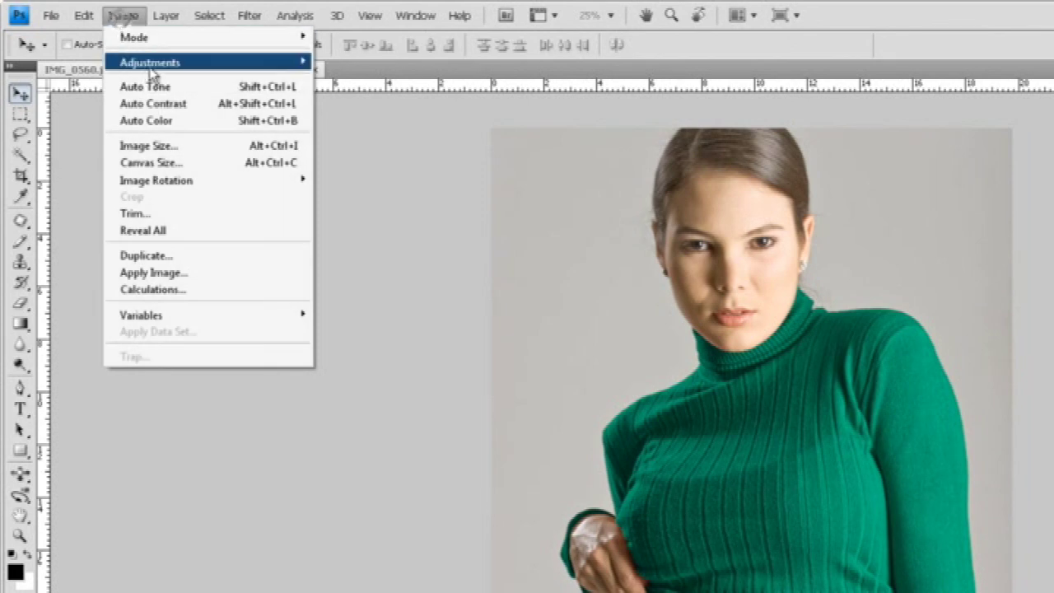
mouse_move(149, 63)
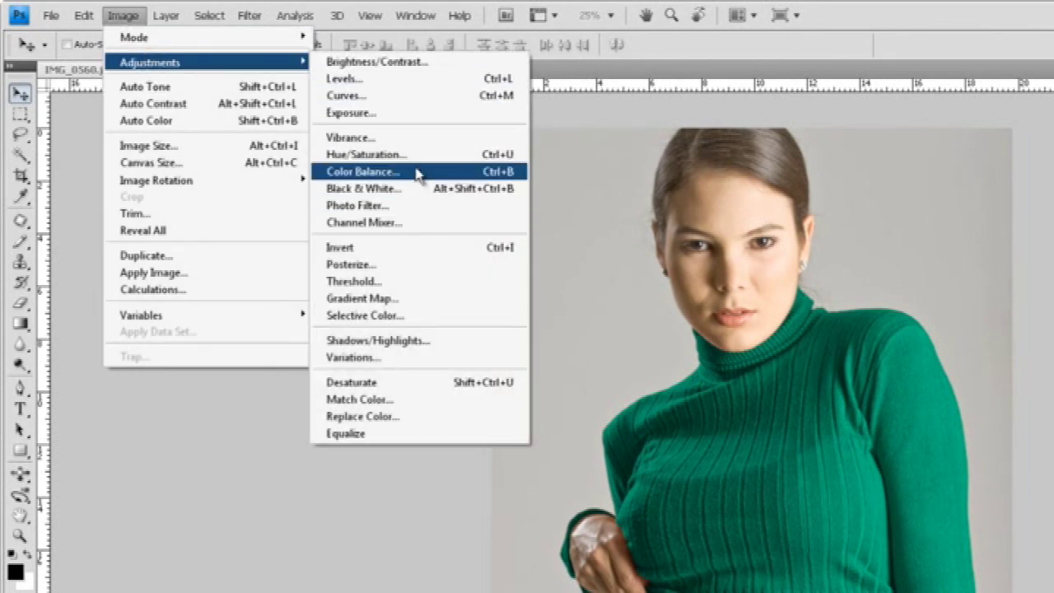
Step: Apply a midtone Color Balance of +65, +13, 0, comparing with Preview off and on
left_click(418, 172)
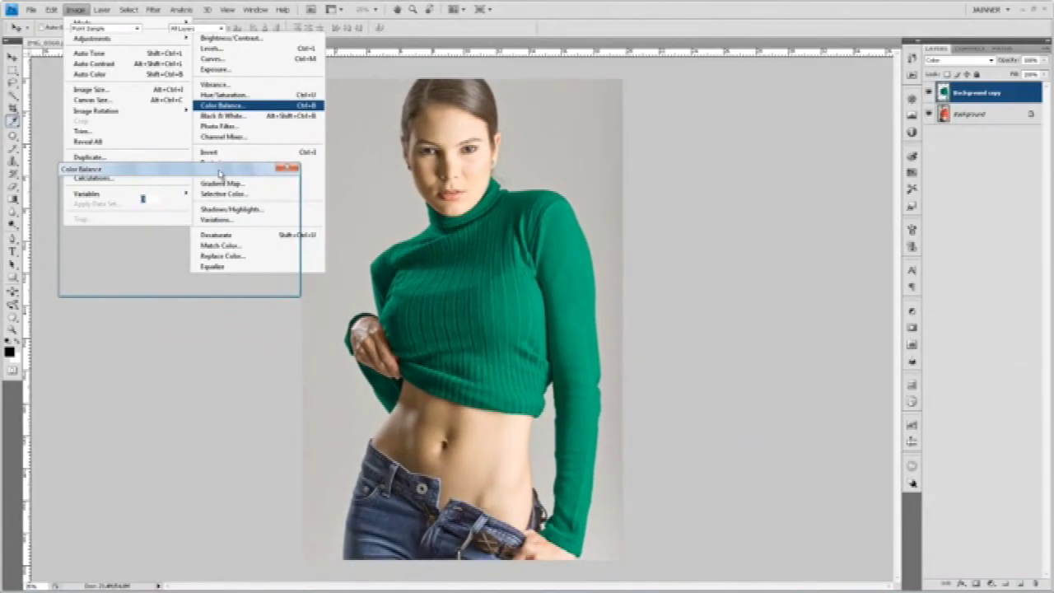
left_click_drag(216, 173, 776, 216)
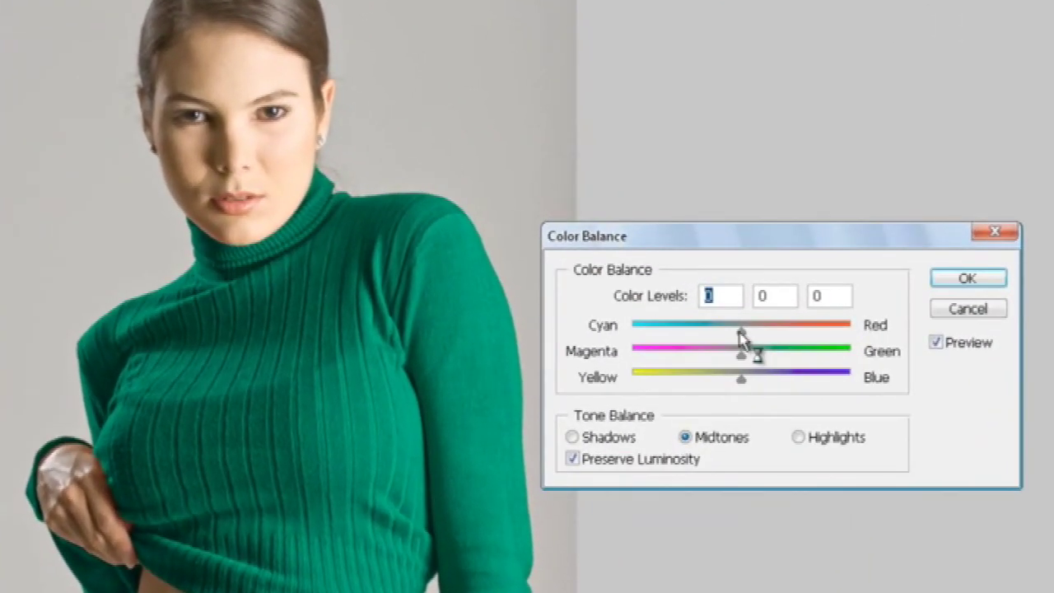
left_click_drag(738, 326, 811, 326)
mouse_move(741, 354)
left_mouse_down()
mouse_move(711, 356)
mouse_move(756, 359)
left_mouse_up()
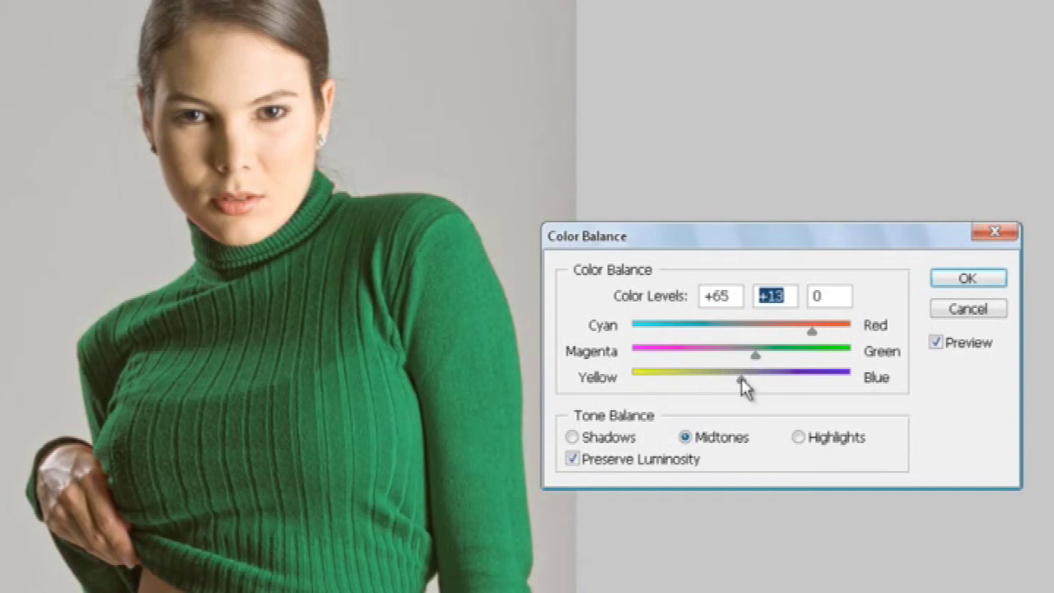
left_click(936, 343)
left_click(934, 343)
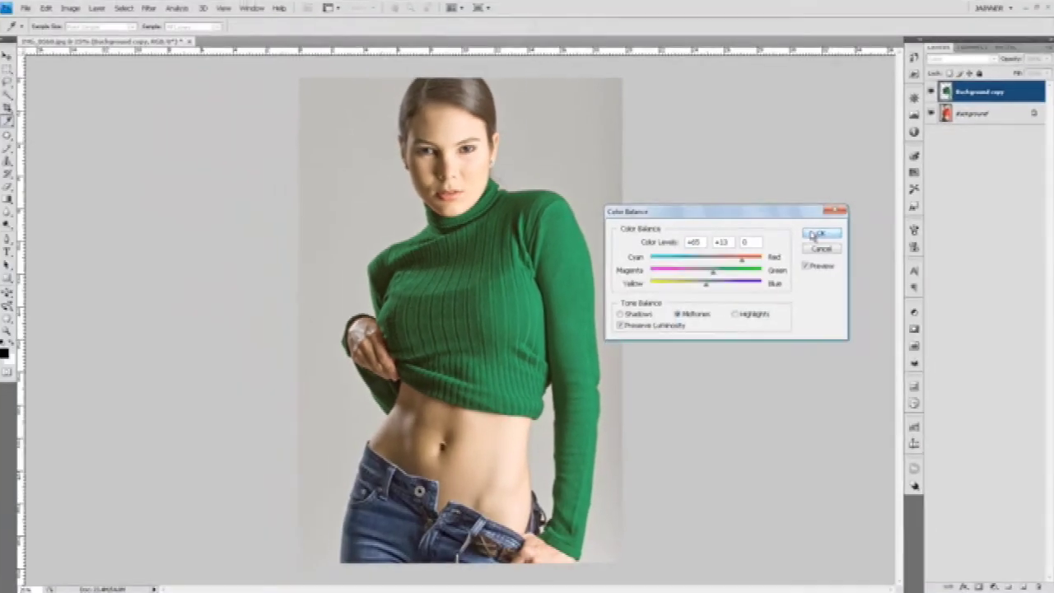